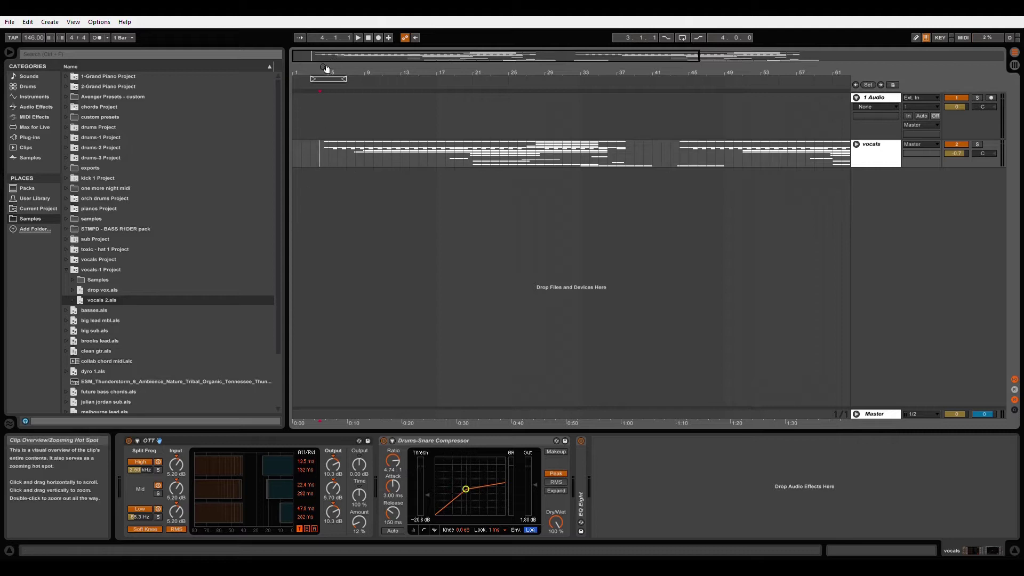
Play the complete vocals group from bar 4 through its first section
drag(315, 78, 315, 90)
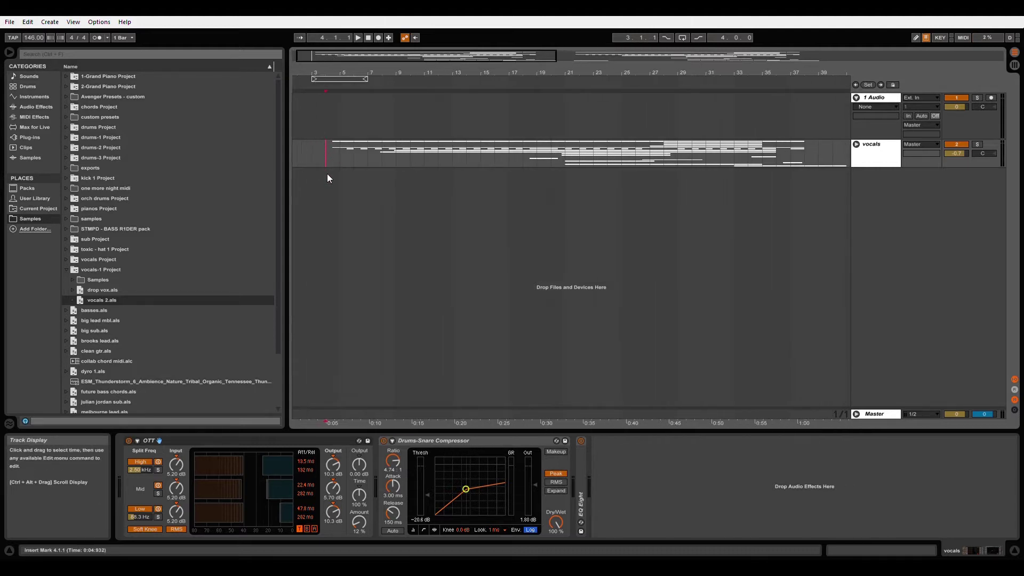
key(space)
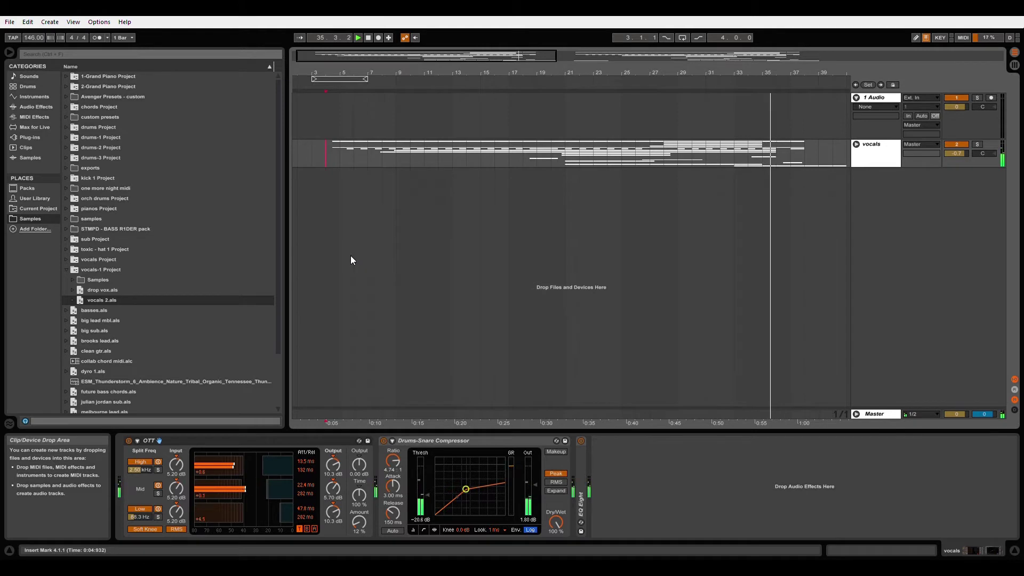
drag(438, 74, 430, 67)
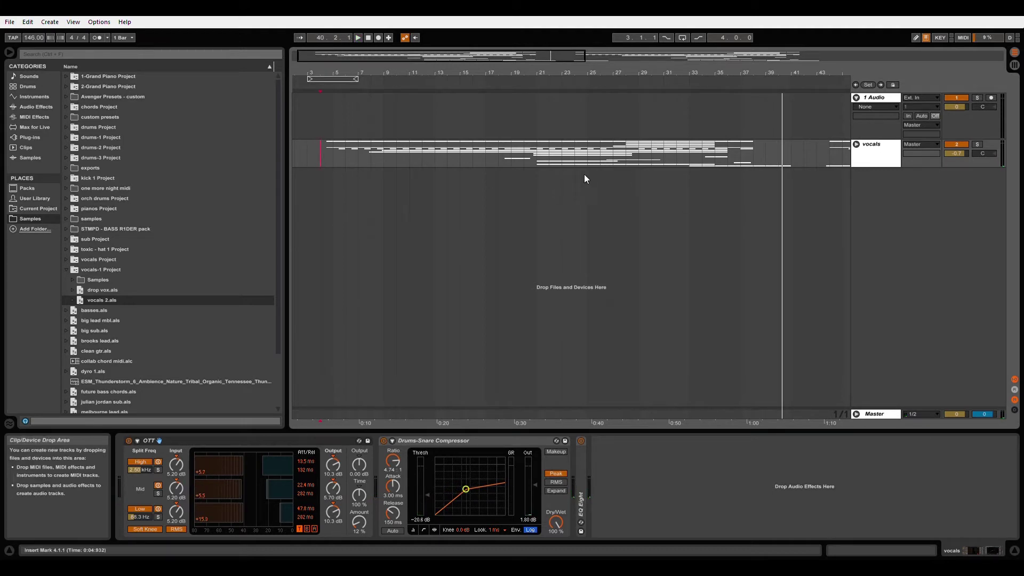
Unfold the vocals group and its lead 1 track, and solo lead 1
click(856, 144)
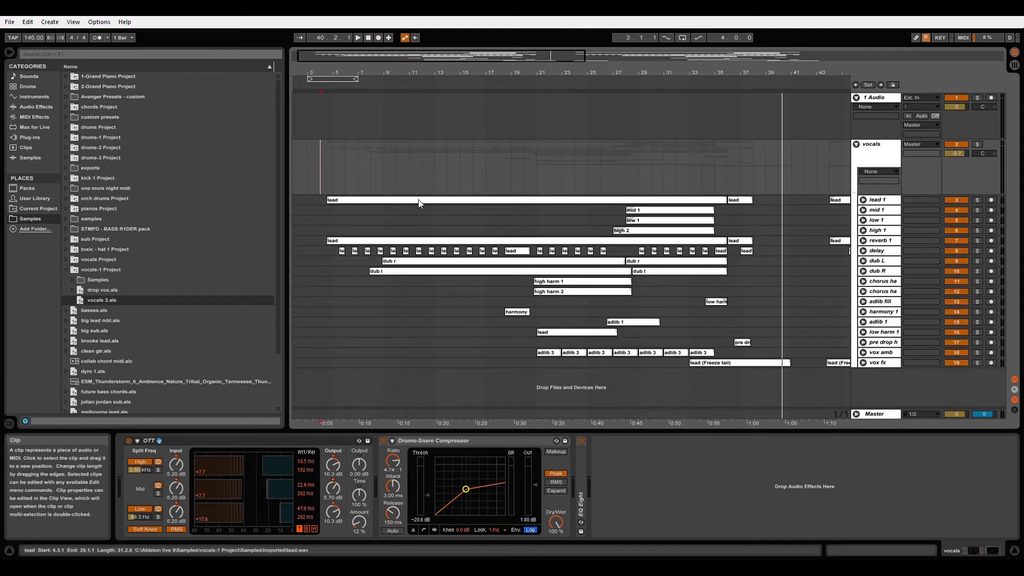
click(876, 201)
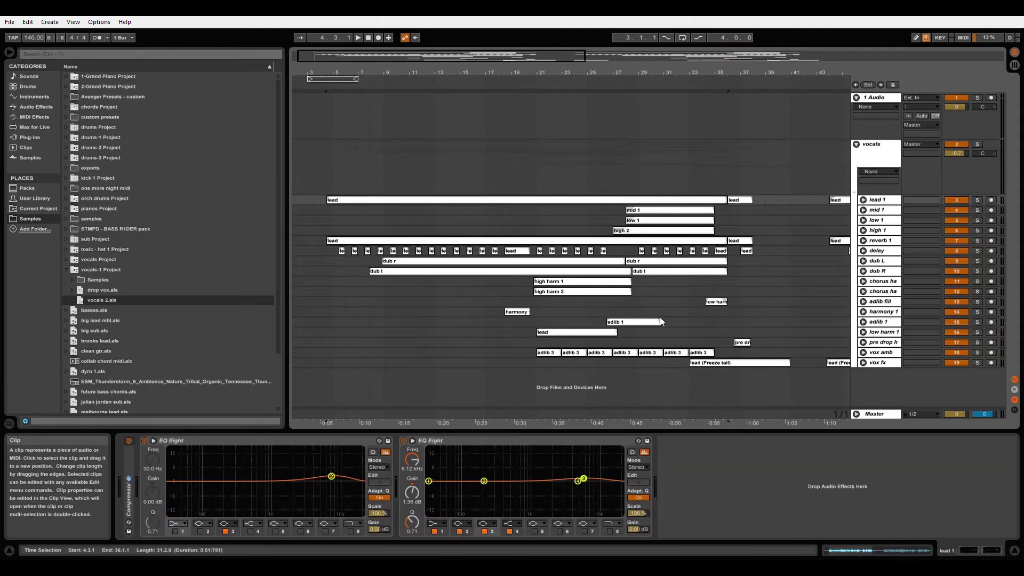
click(863, 200)
click(980, 202)
Play the soloed lead 1 track from 4.3.1 and expand its collapsed Compressor in the device chain
click(486, 230)
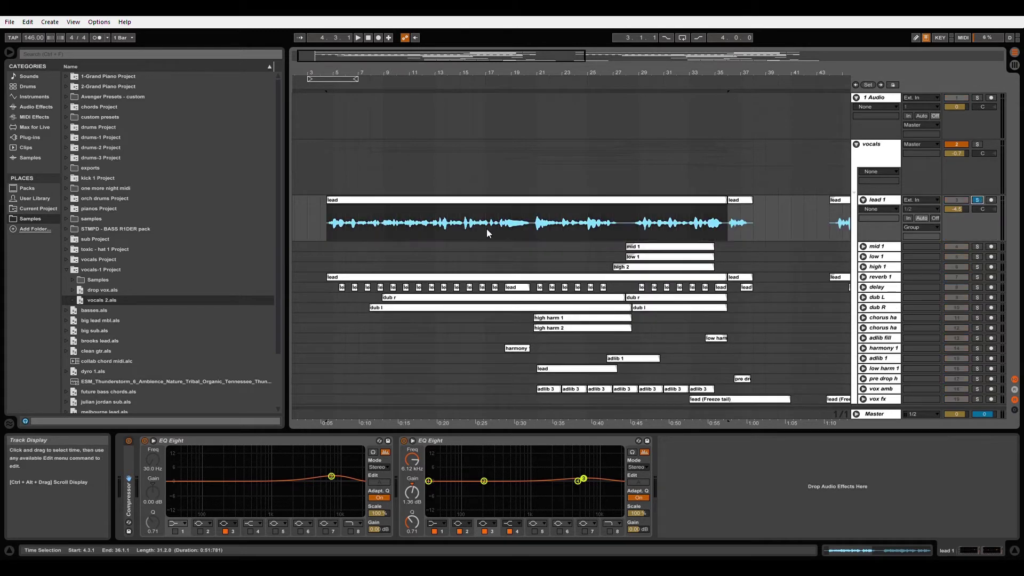
click(324, 231)
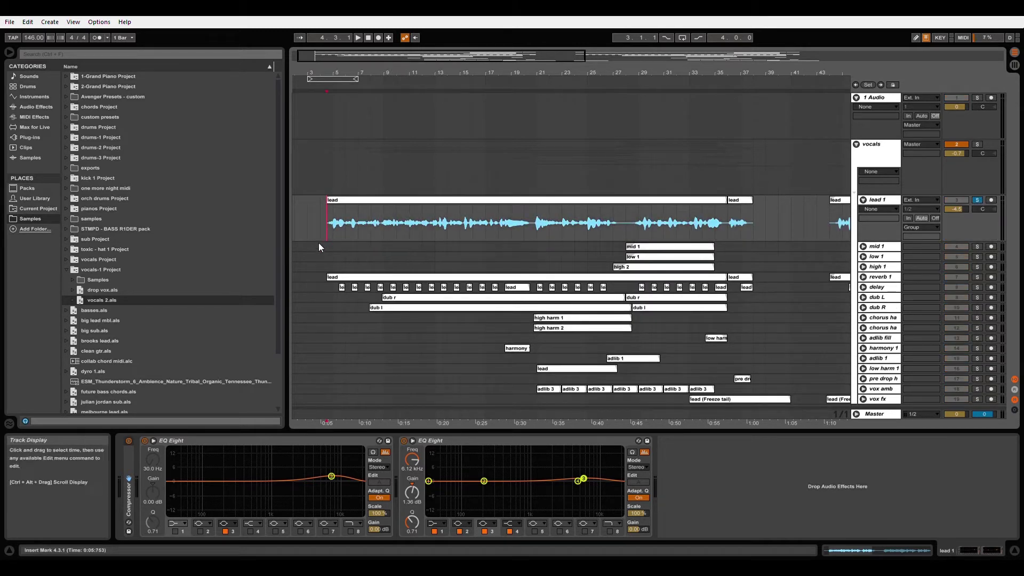
key(space)
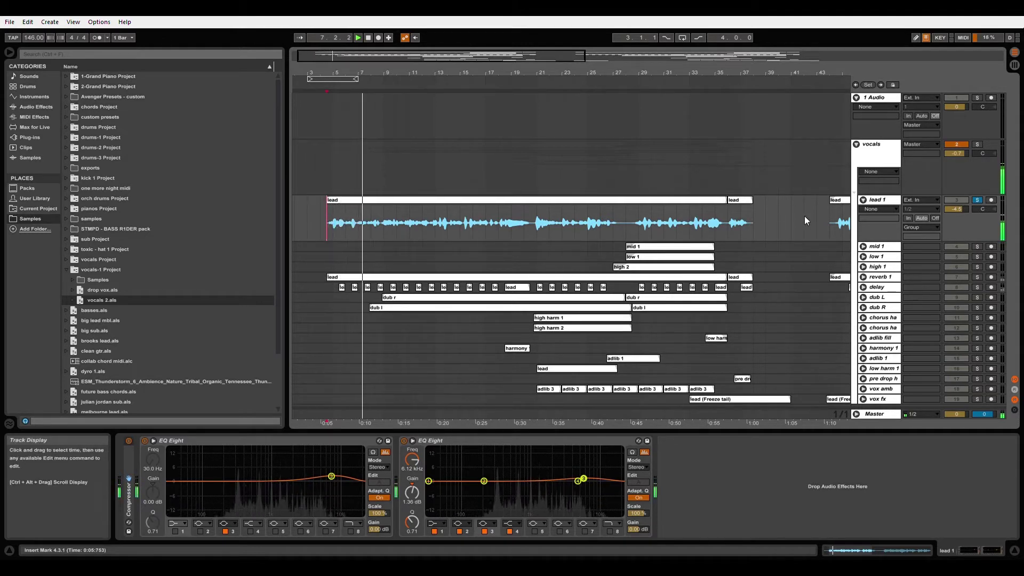
double_click(128, 483)
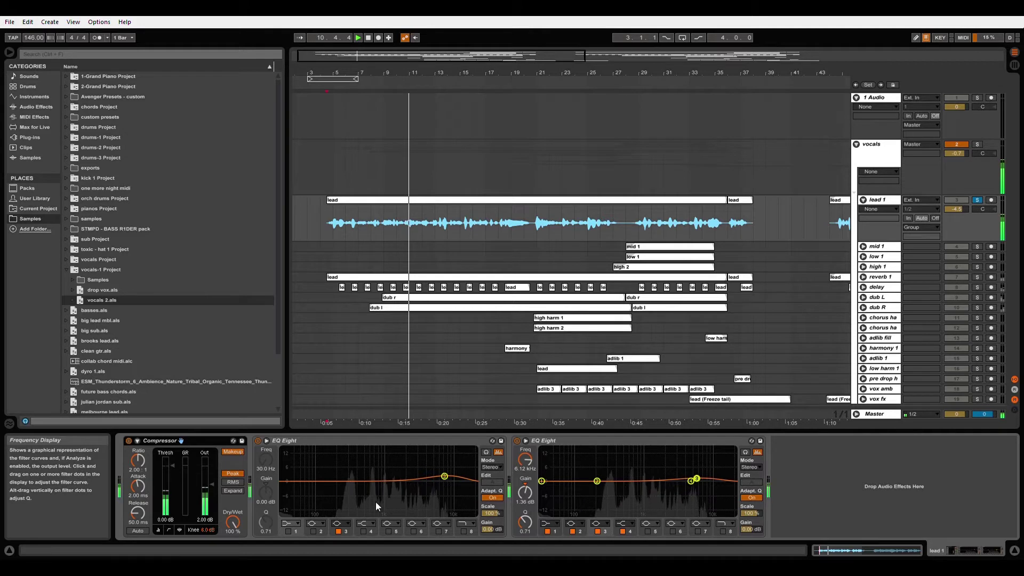
key(space)
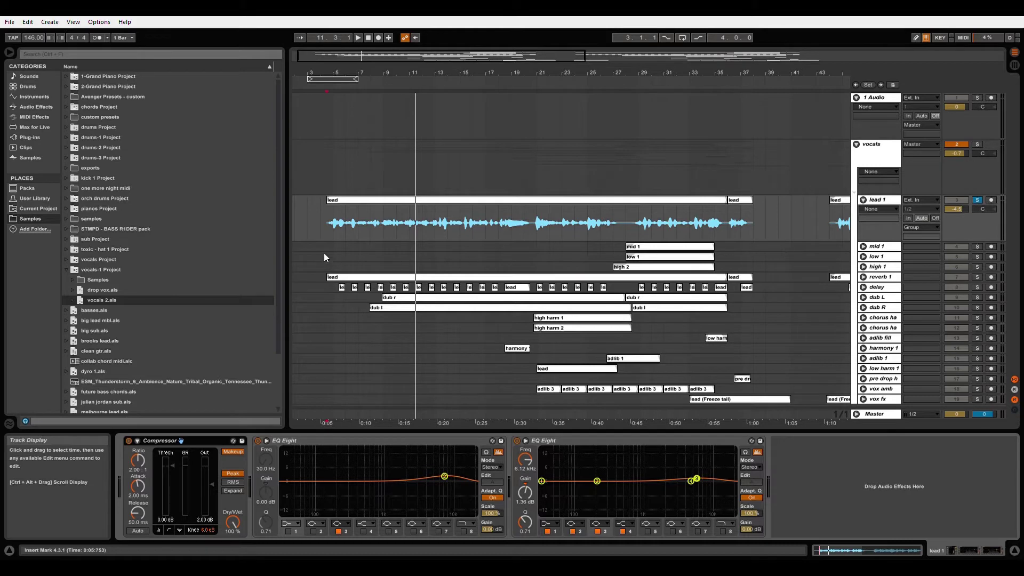
Move the reverb 1 track directly below lead 1, then unfold and solo it
click(327, 229)
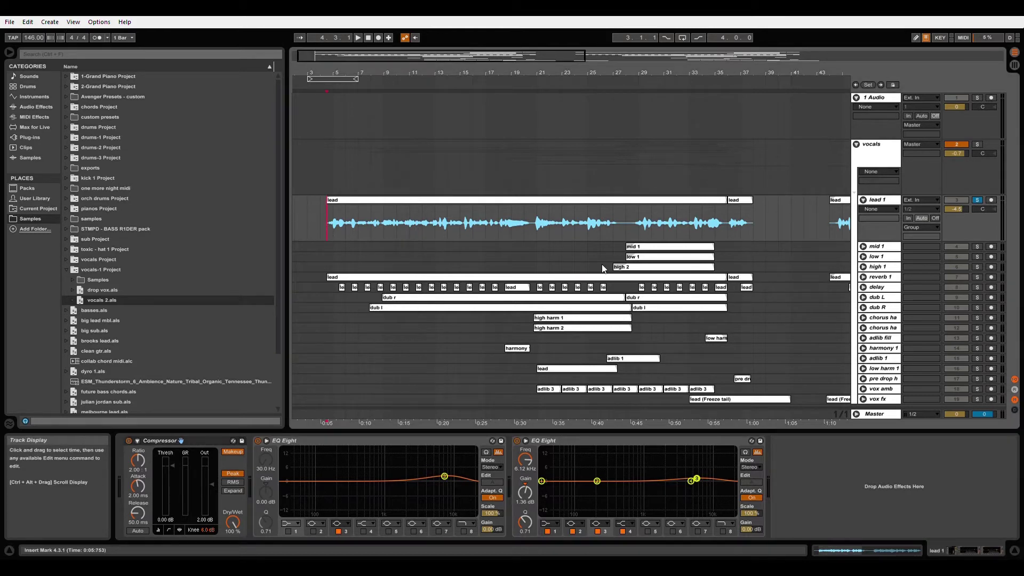
drag(878, 277, 886, 252)
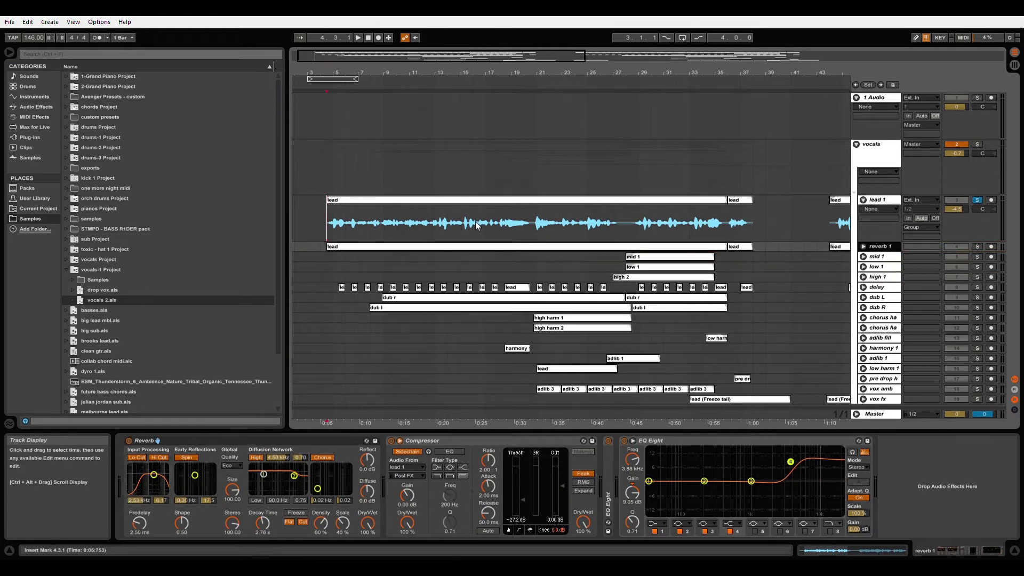
click(864, 247)
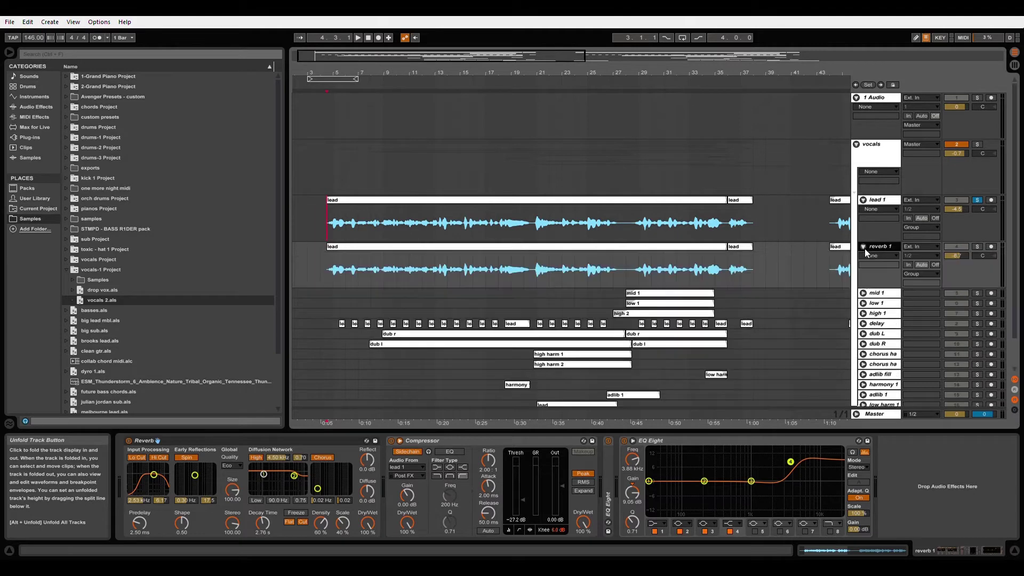
click(978, 247)
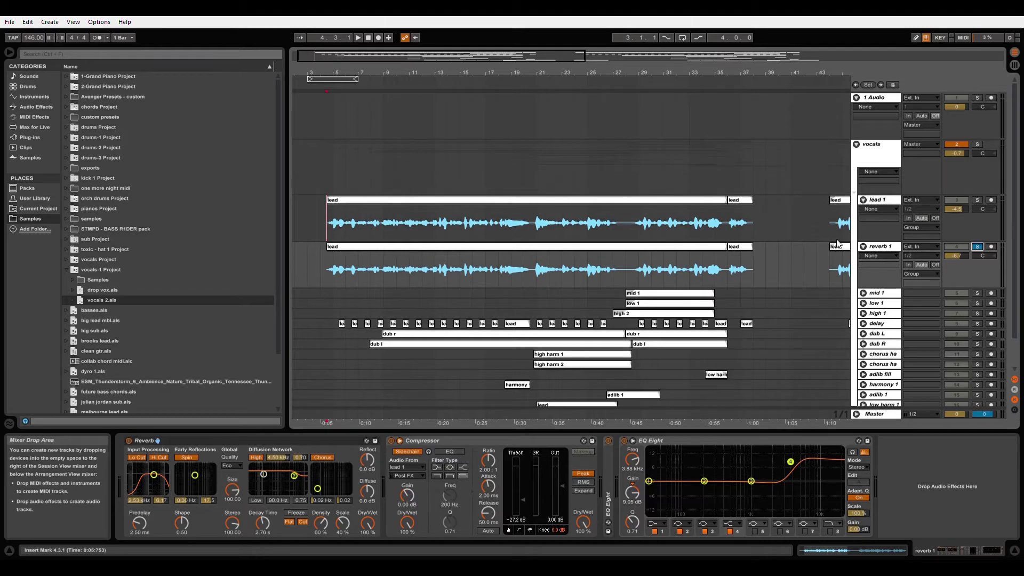
Play the soloed reverb 1 track from the start of its first lead clip
click(345, 247)
key(space)
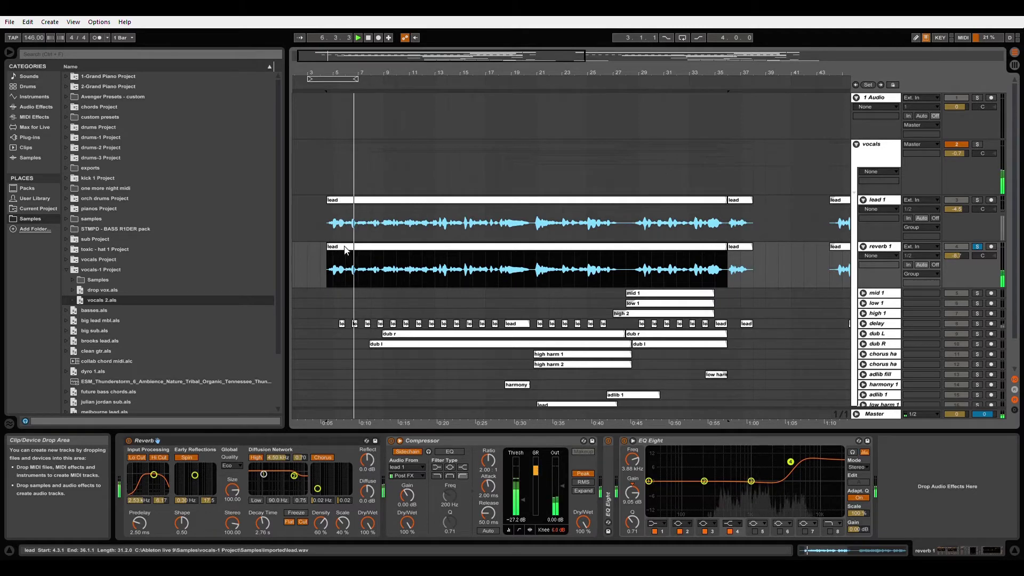
key(space)
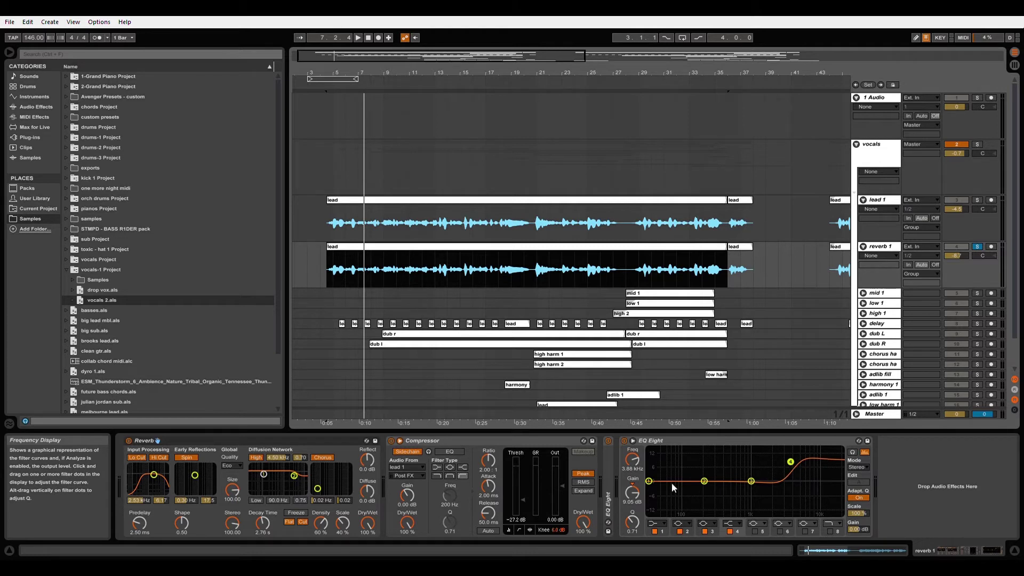
Expand the collapsed EQ Eight on reverb 1 and play the track again to examine its sidechain Compressor
double_click(610, 472)
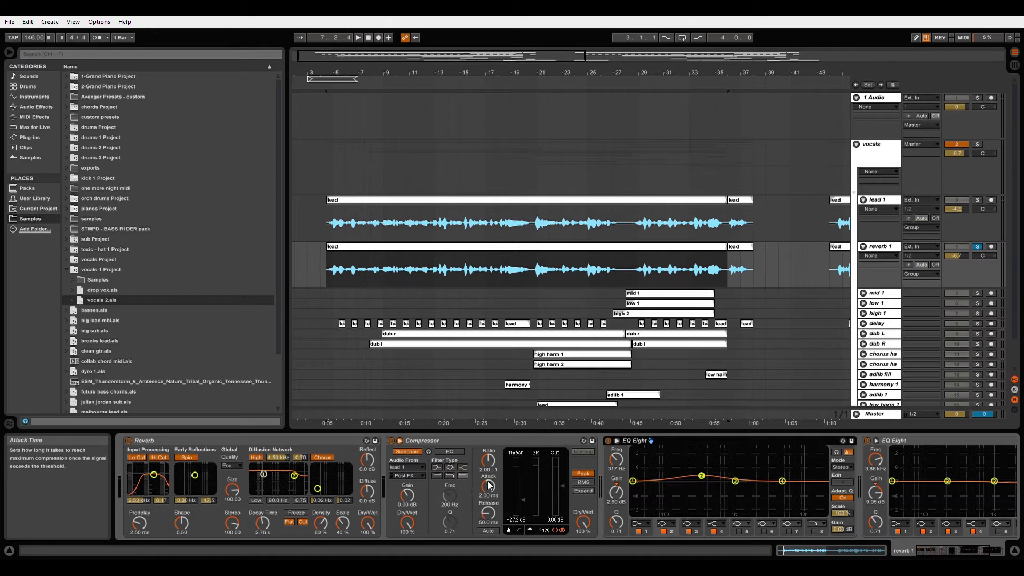
click(472, 441)
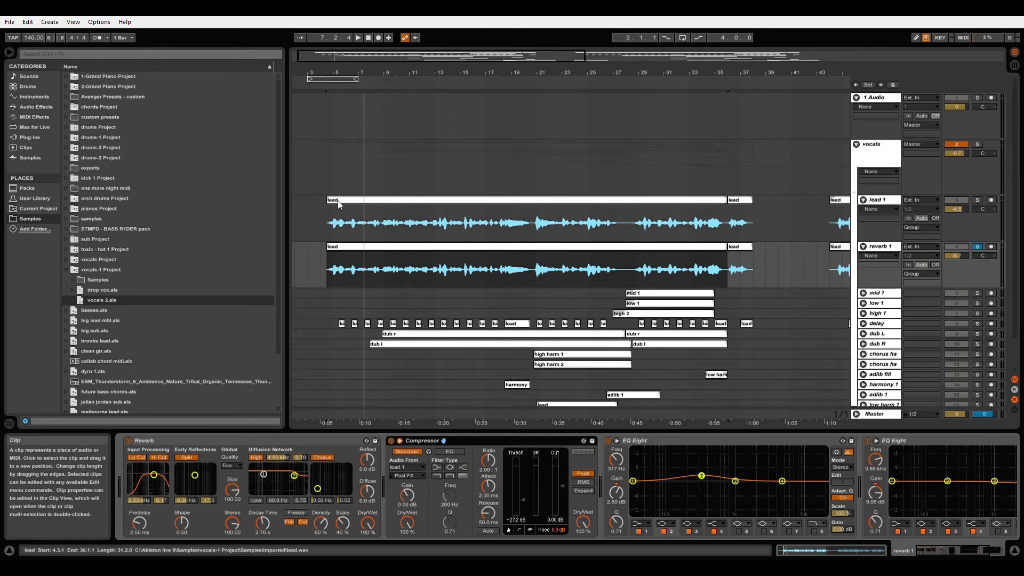
click(342, 251)
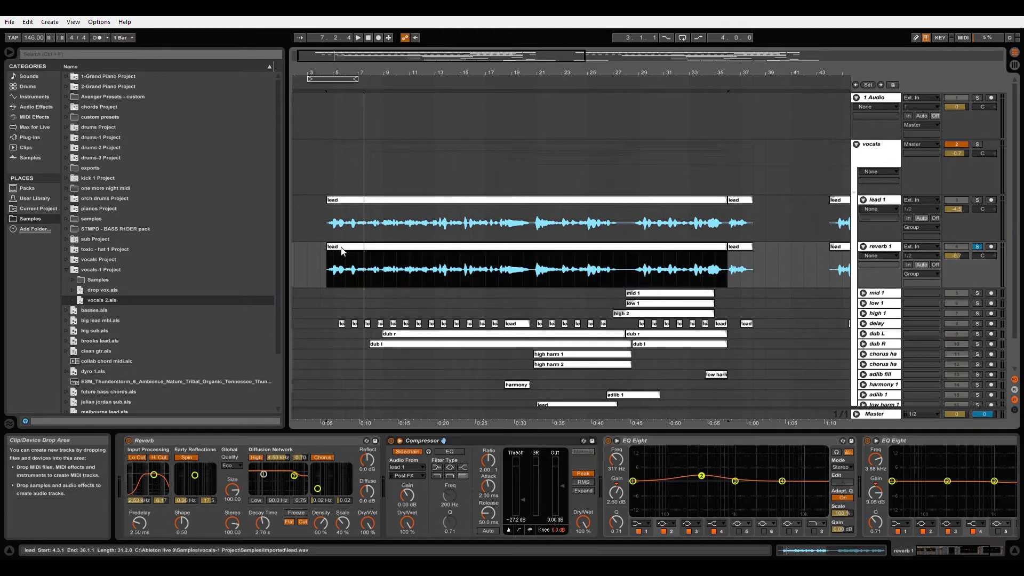
key(space)
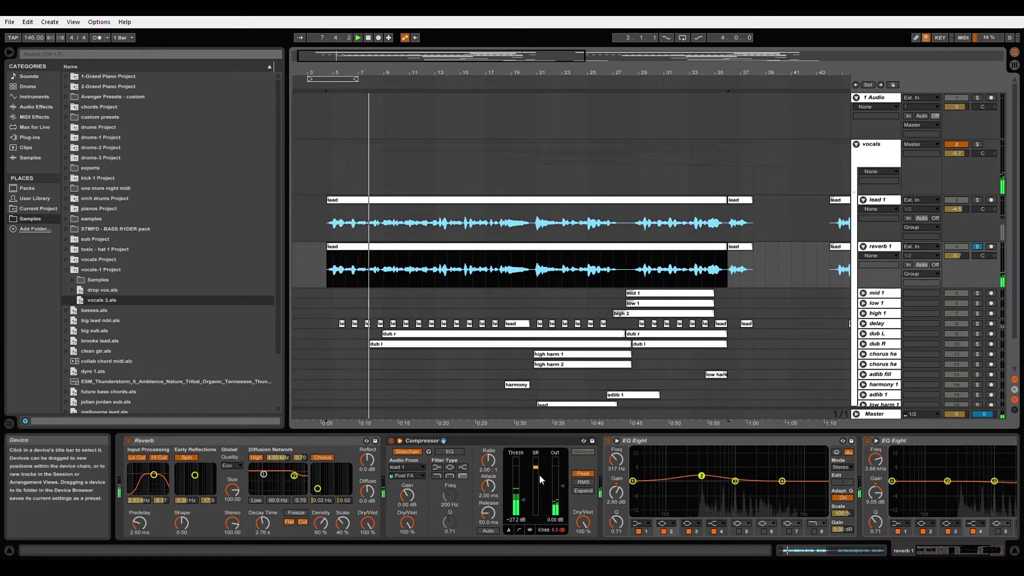
key(space)
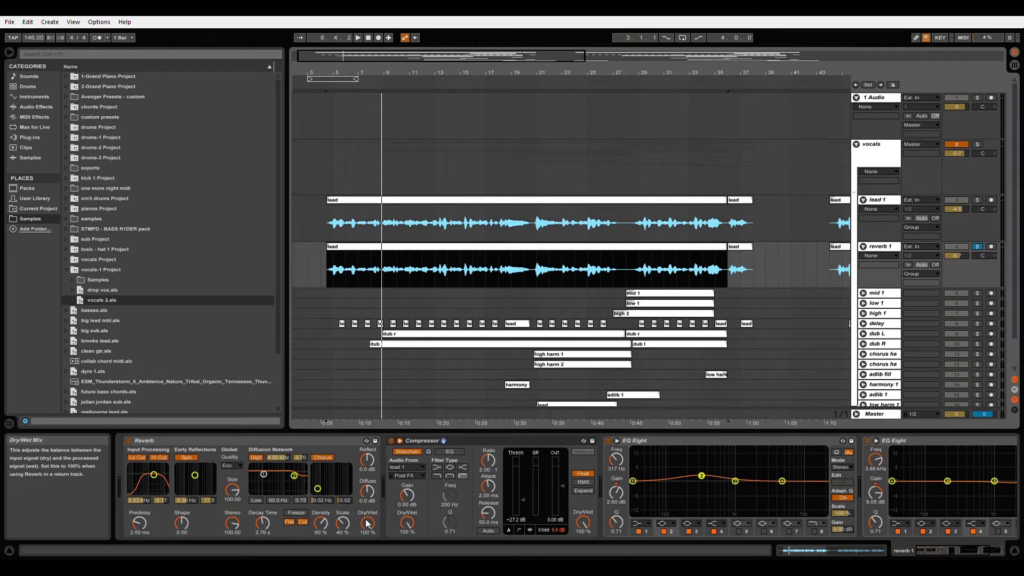
Fold the reverb 1 and lead 1 tracks, and move the delay track directly below reverb 1 and solo it
click(863, 247)
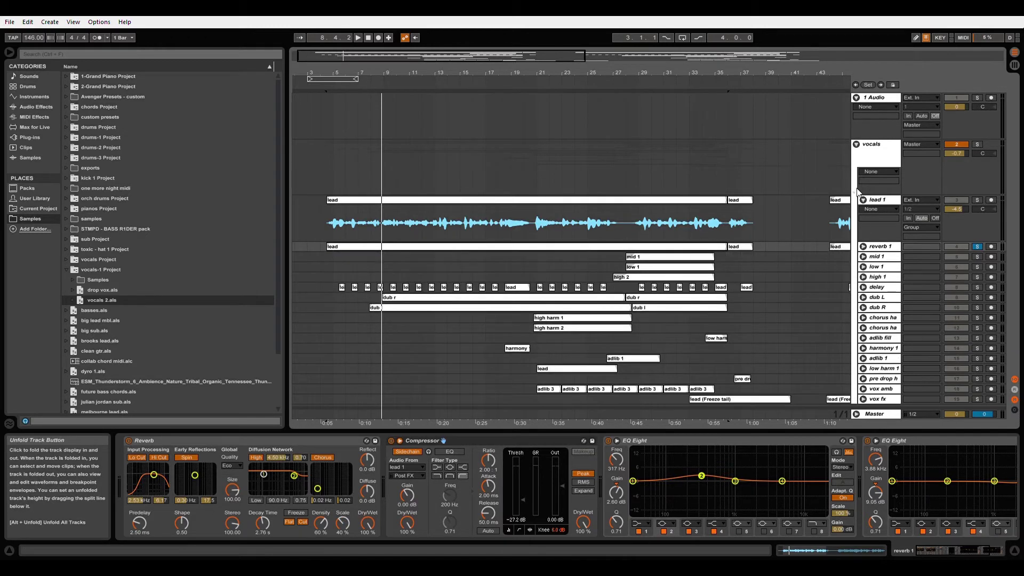
click(863, 200)
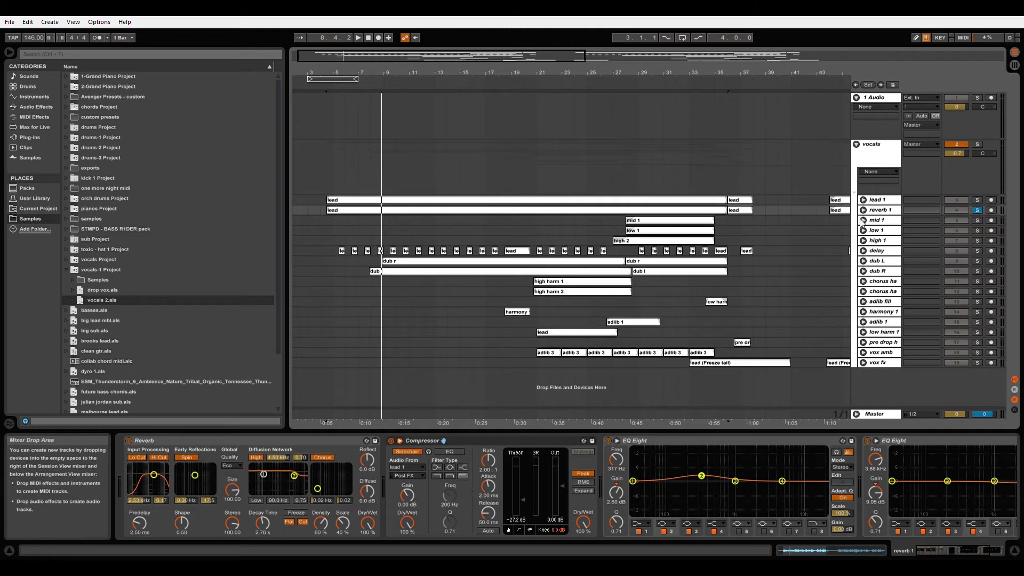
drag(874, 261, 877, 219)
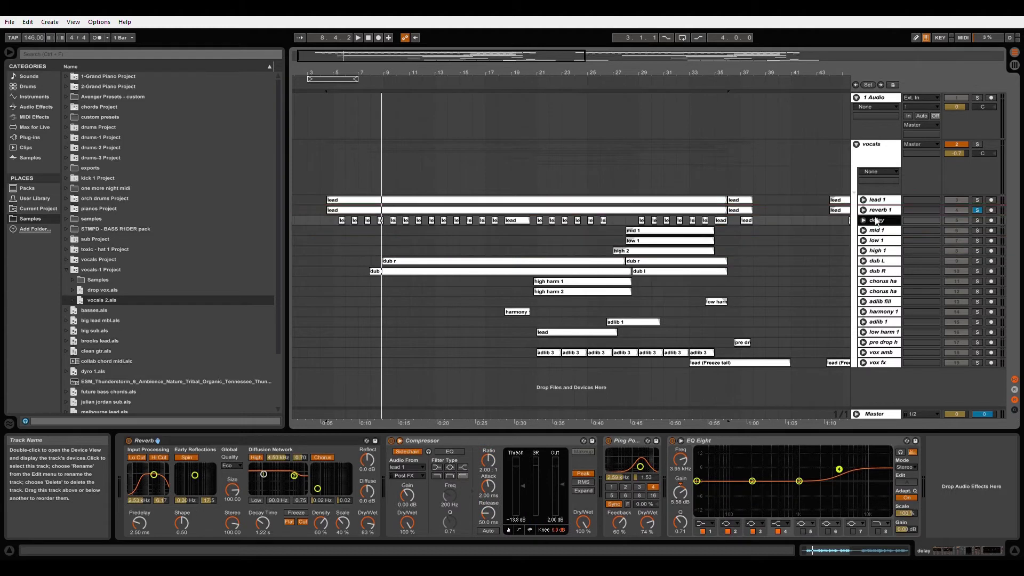
click(977, 220)
Play the soloed delay track from bar 5 with the lead 1 track unfolded for comparison
click(331, 220)
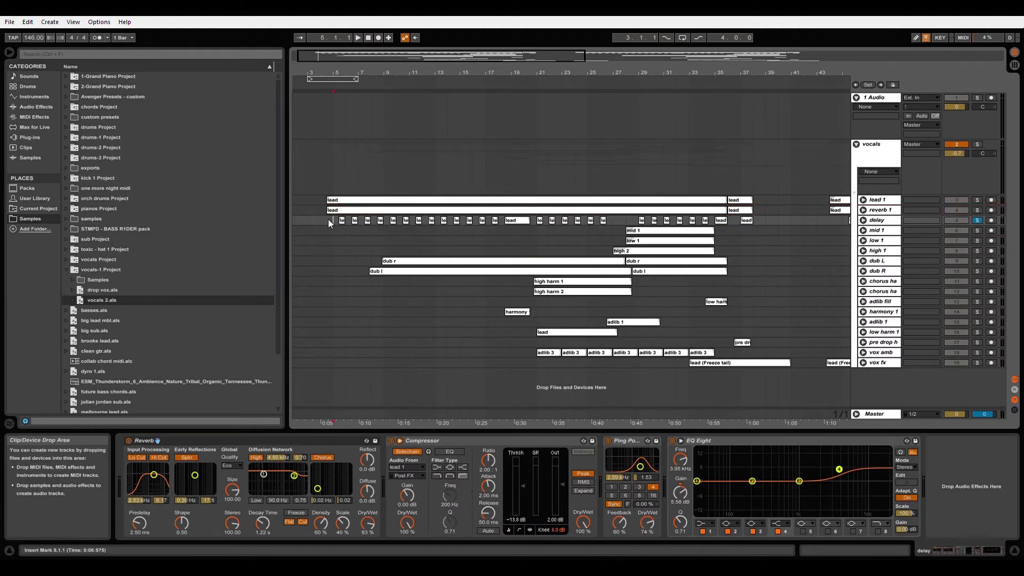
click(863, 200)
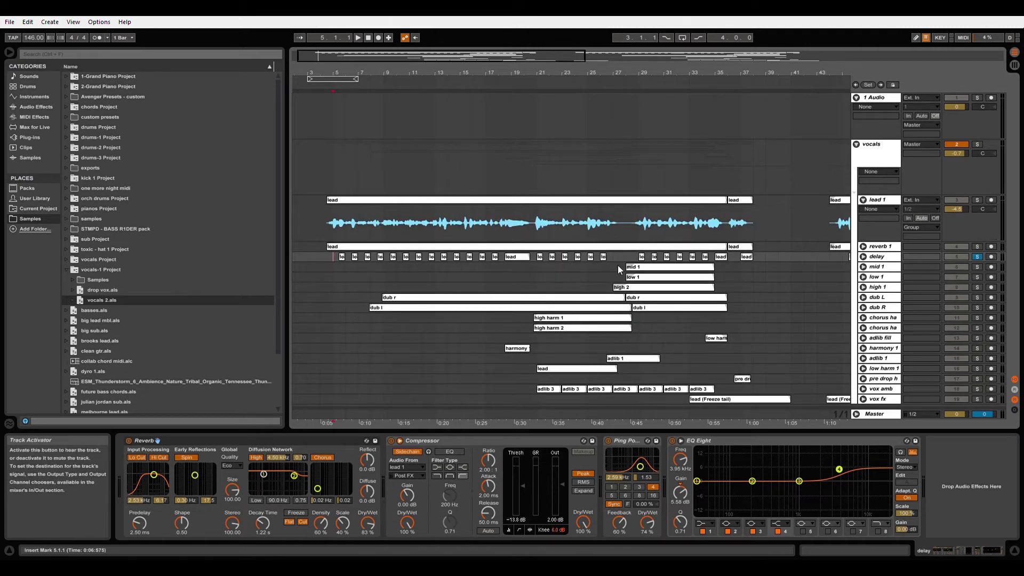
key(space)
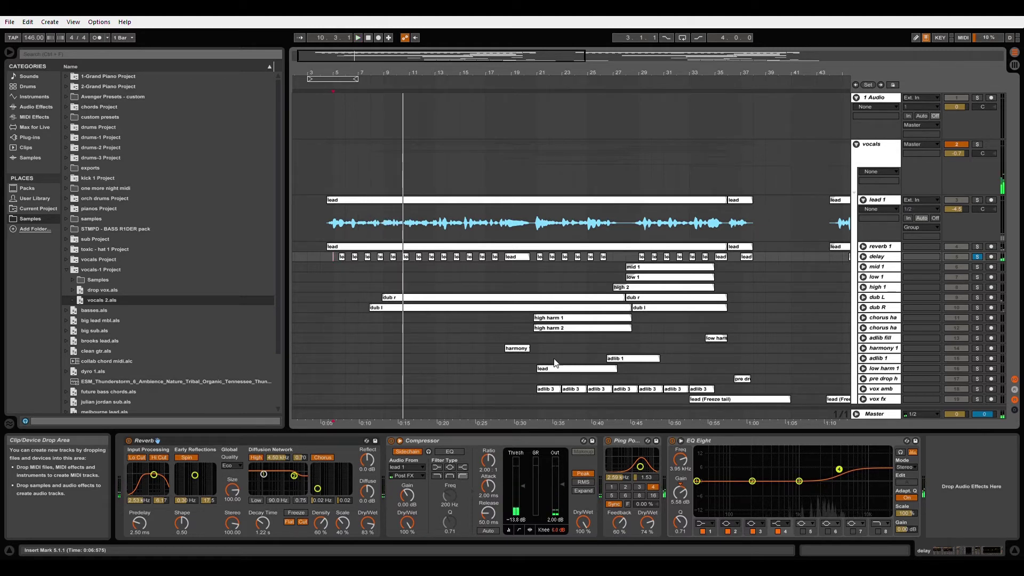
Audition the delay track from bar 5 with its Ping Pong Delay bypassed, and switch the effect back on
click(610, 440)
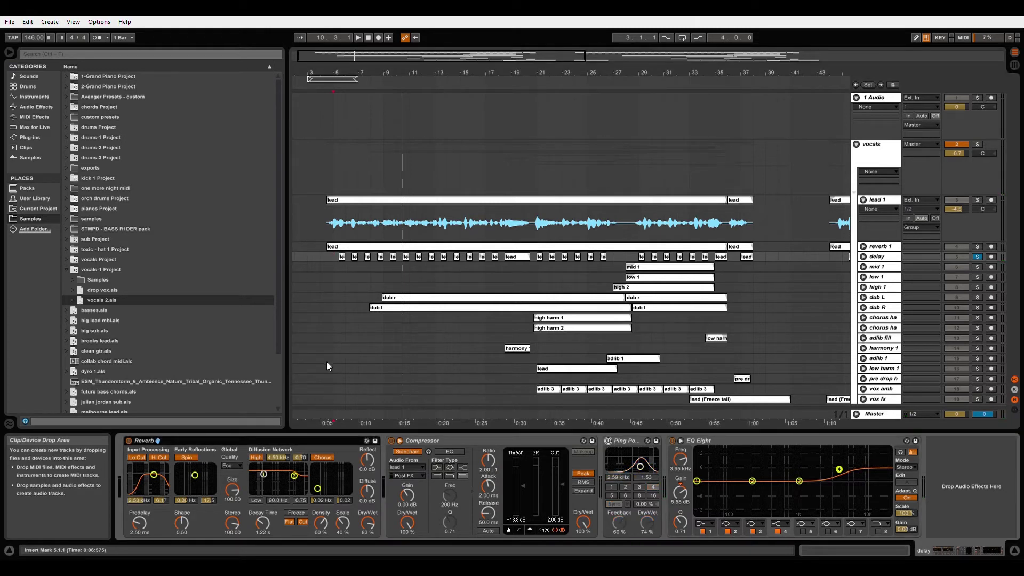
click(334, 258)
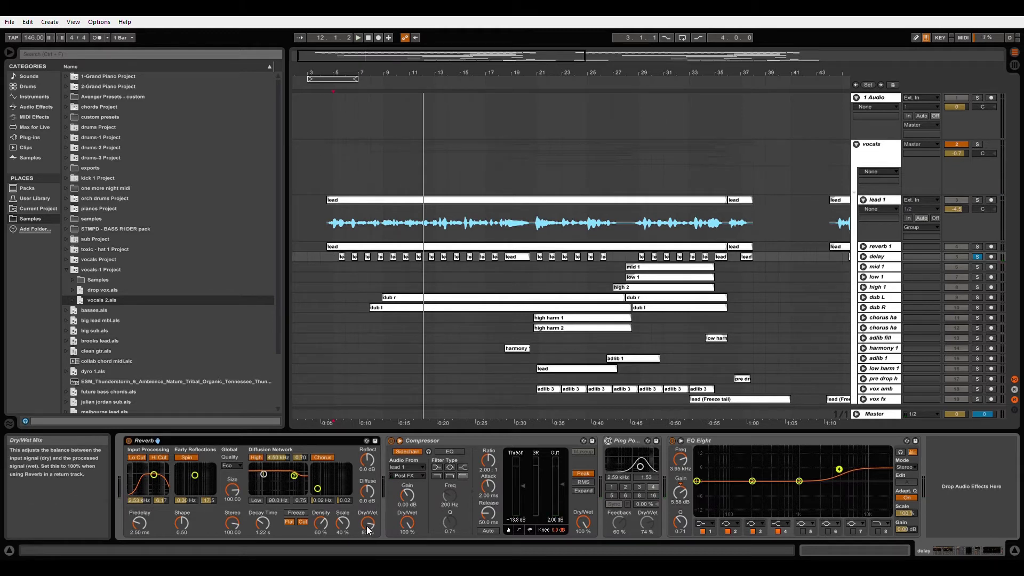
click(606, 441)
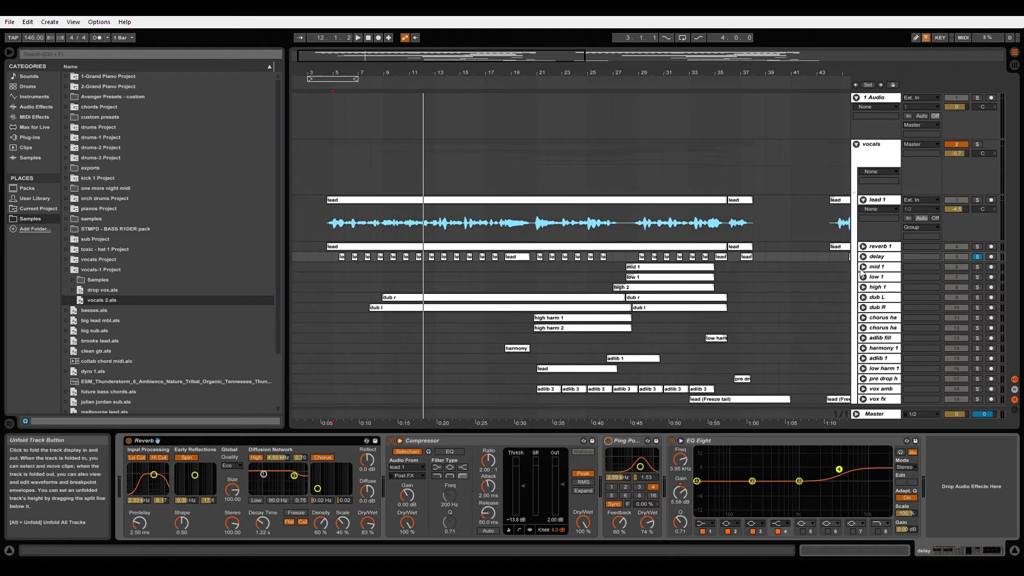
Unfold and solo the dub L track and play it from its first dub r clip
click(864, 297)
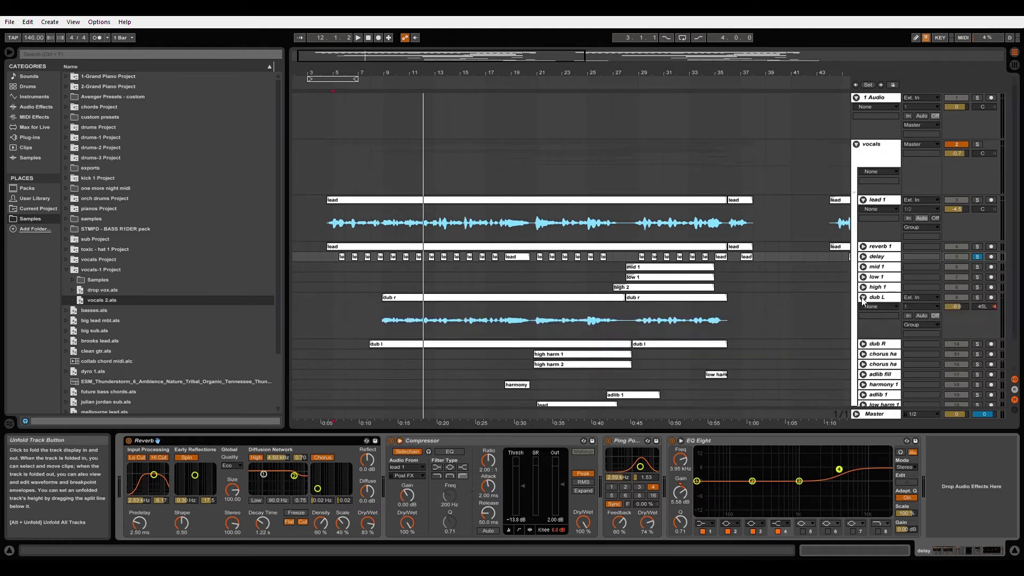
click(389, 300)
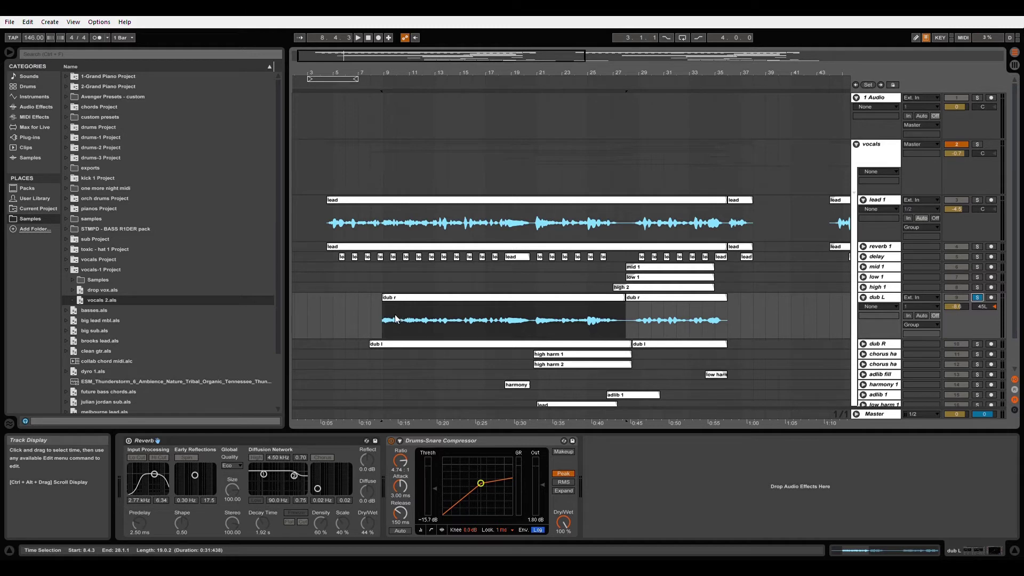
key(space)
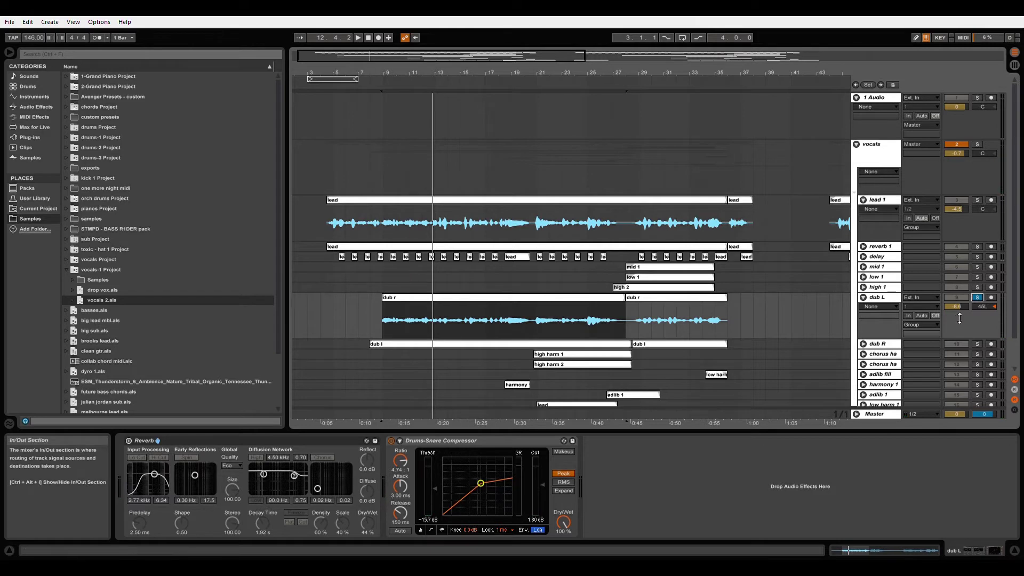
Unfold and solo the dub R track and play it from bar 9
click(863, 344)
click(978, 344)
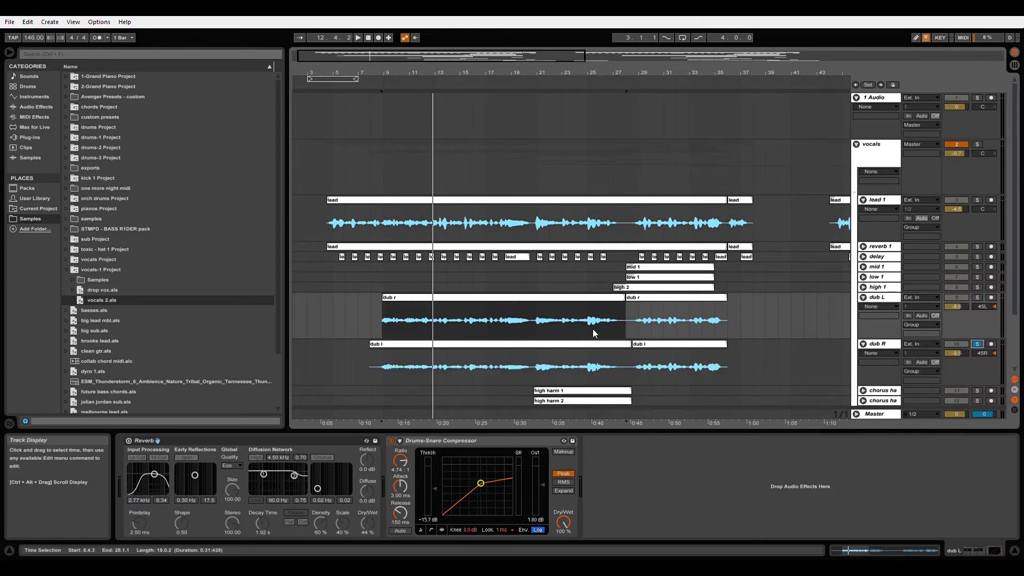
click(380, 362)
key(space)
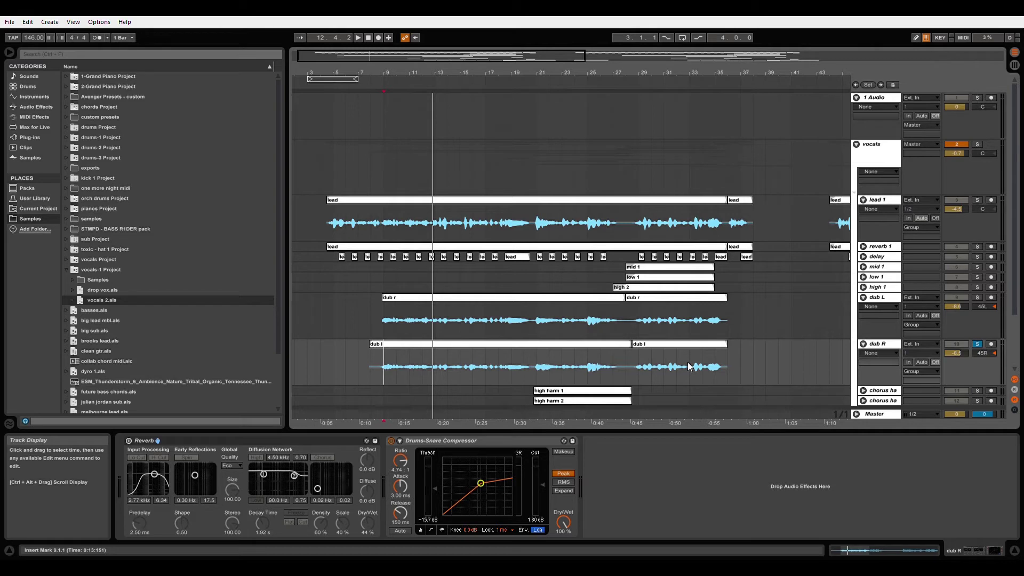
Fold the dub R and dub L tracks, and unfold and solo harmony 1 to play its harmony clip
click(863, 344)
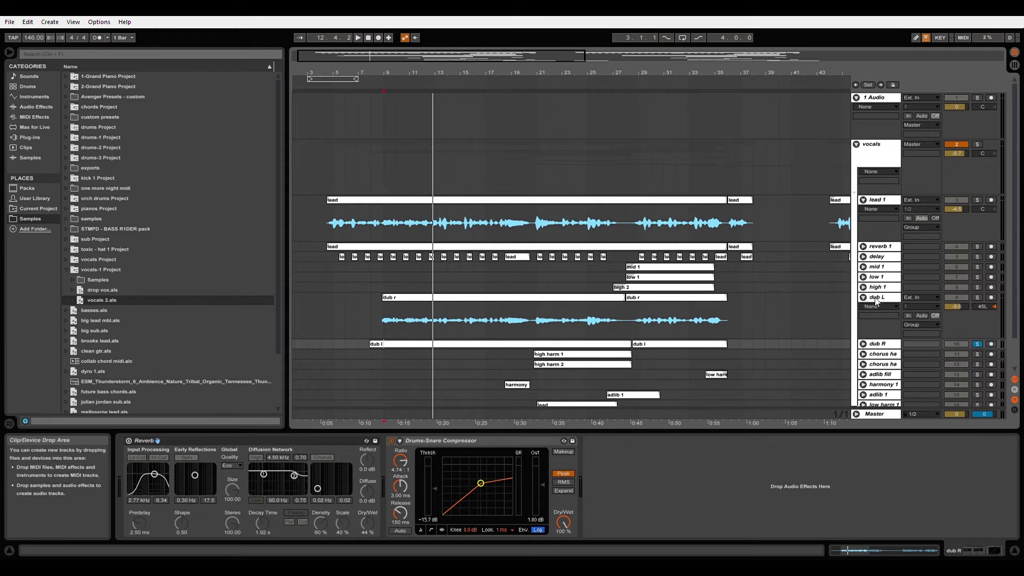
click(863, 297)
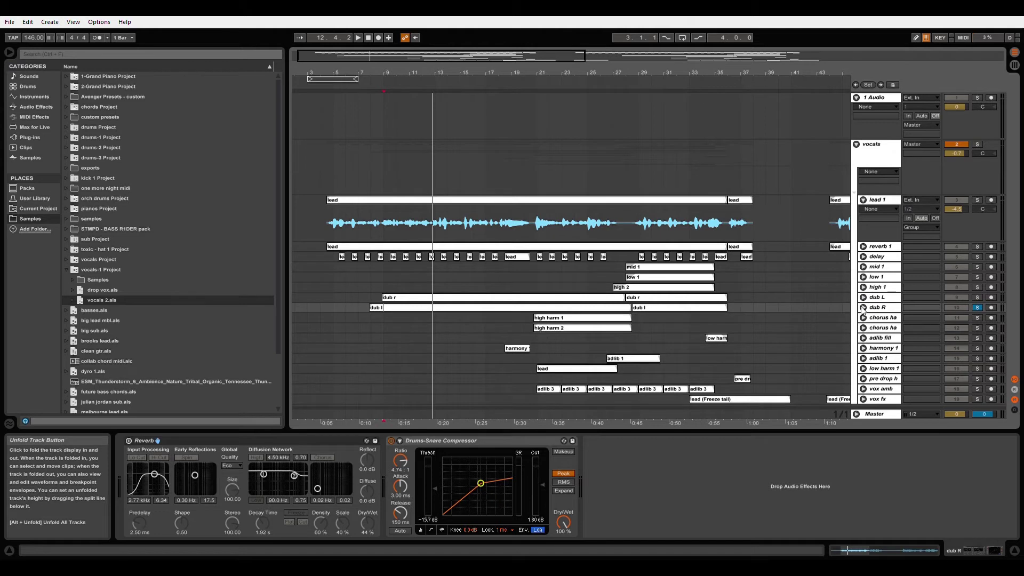
click(861, 349)
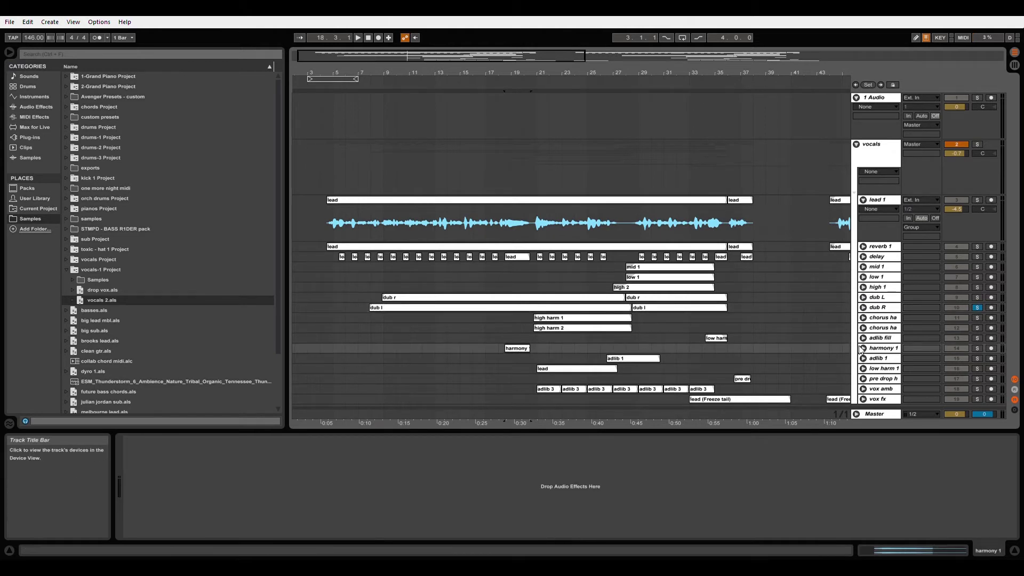
click(862, 349)
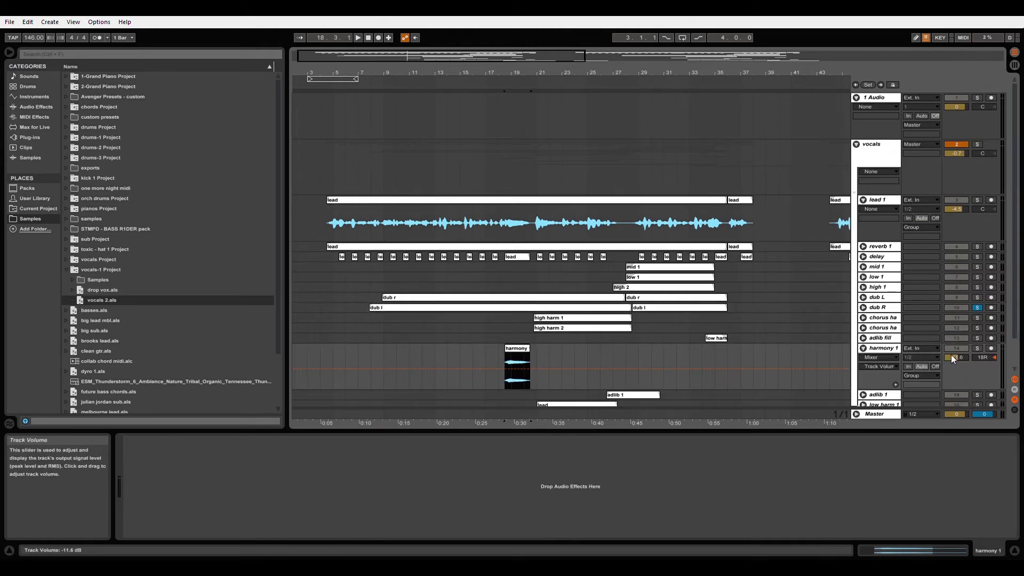
click(977, 348)
key(space)
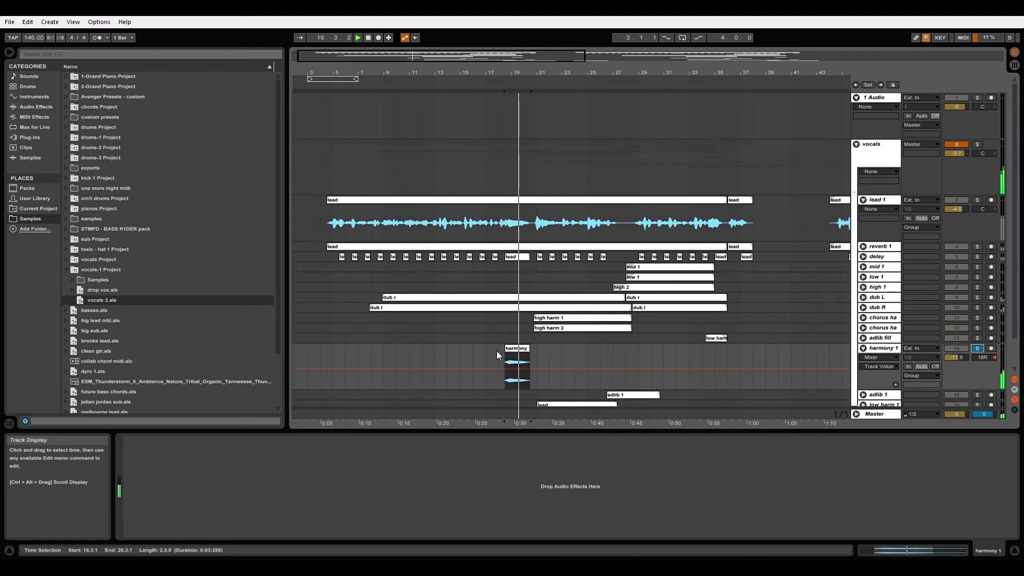
key(space)
Play from bar 18 with the lead 1 track soloed together with harmony 1
click(498, 350)
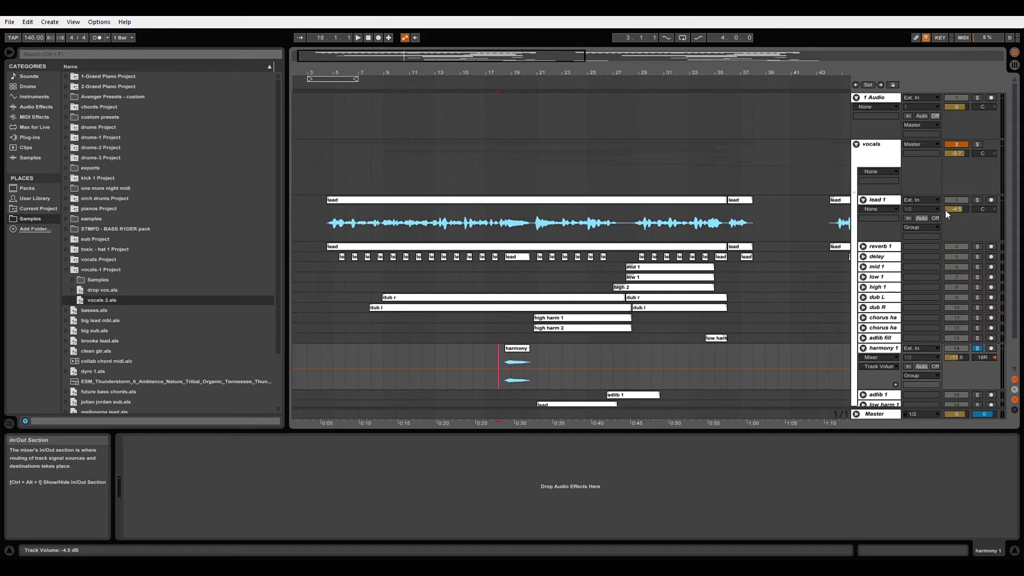
click(978, 201)
key(space)
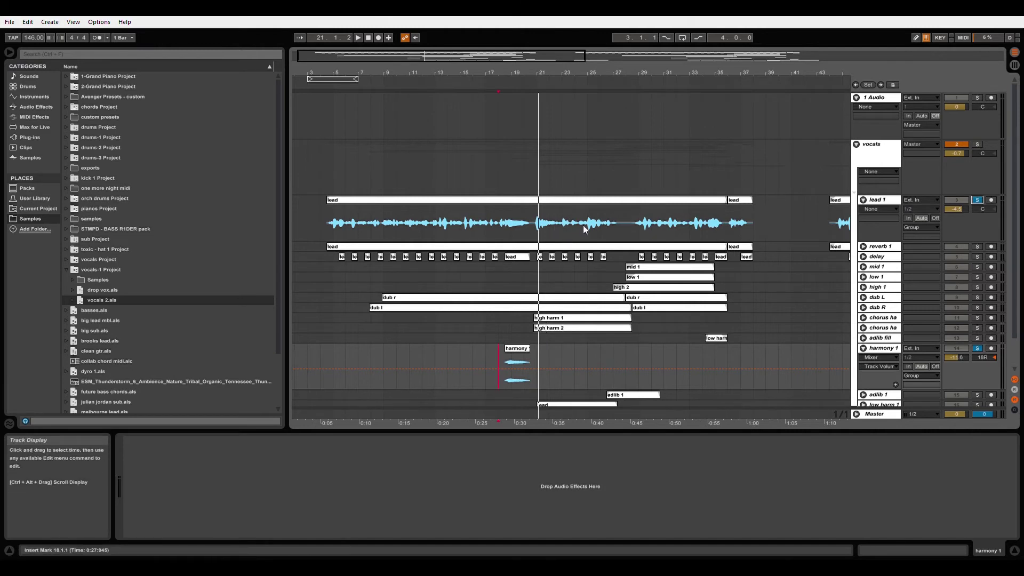
Unfold and solo the chorus harm R track and play its high harm 1 clip
click(538, 290)
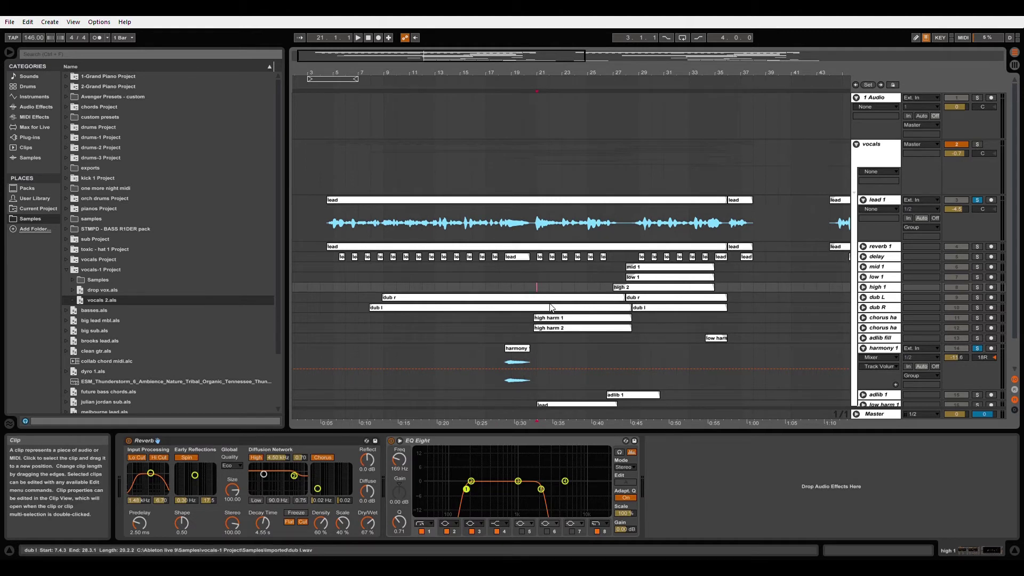
click(561, 317)
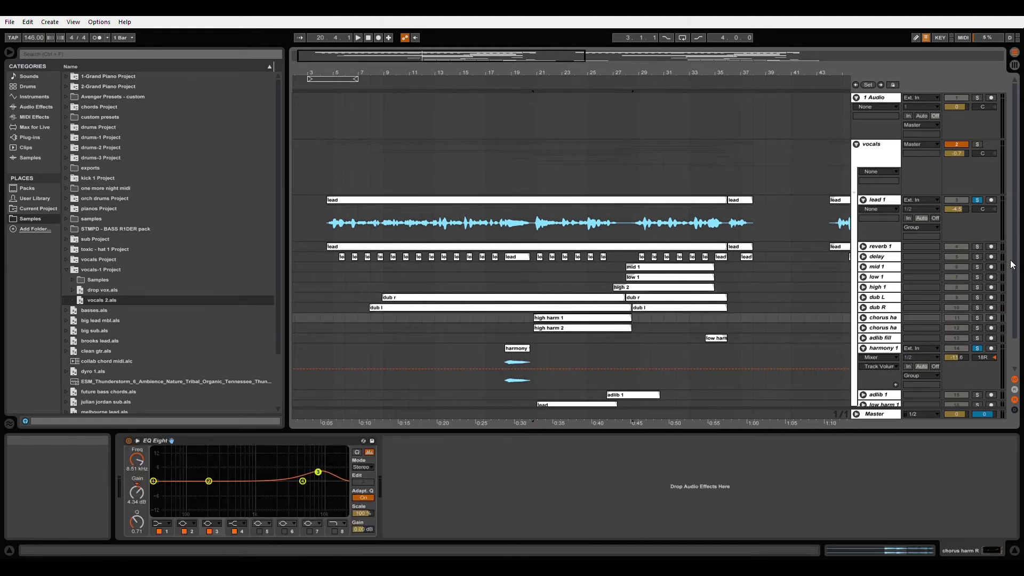
scroll(1015, 267, down, 2)
click(861, 284)
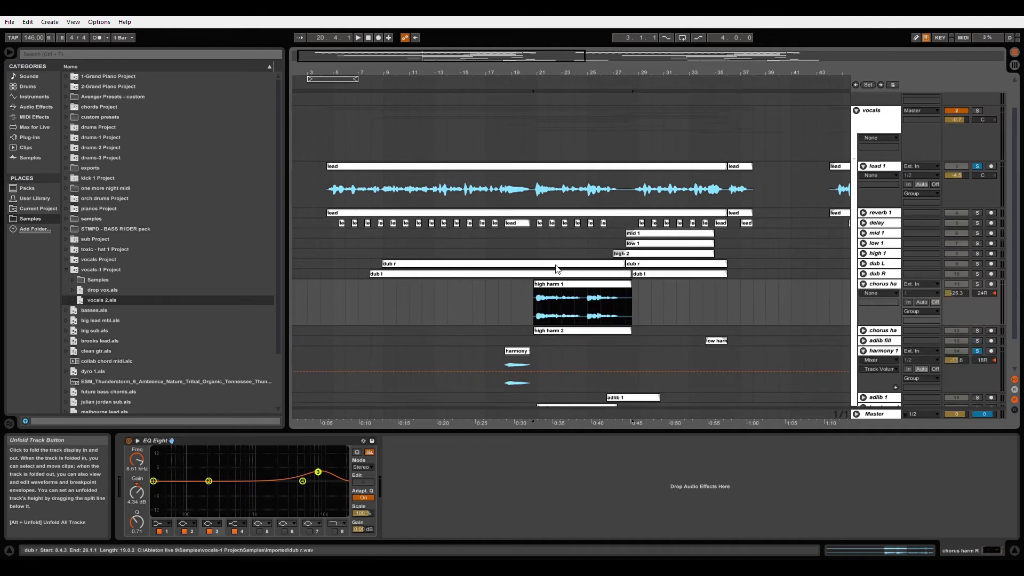
click(978, 284)
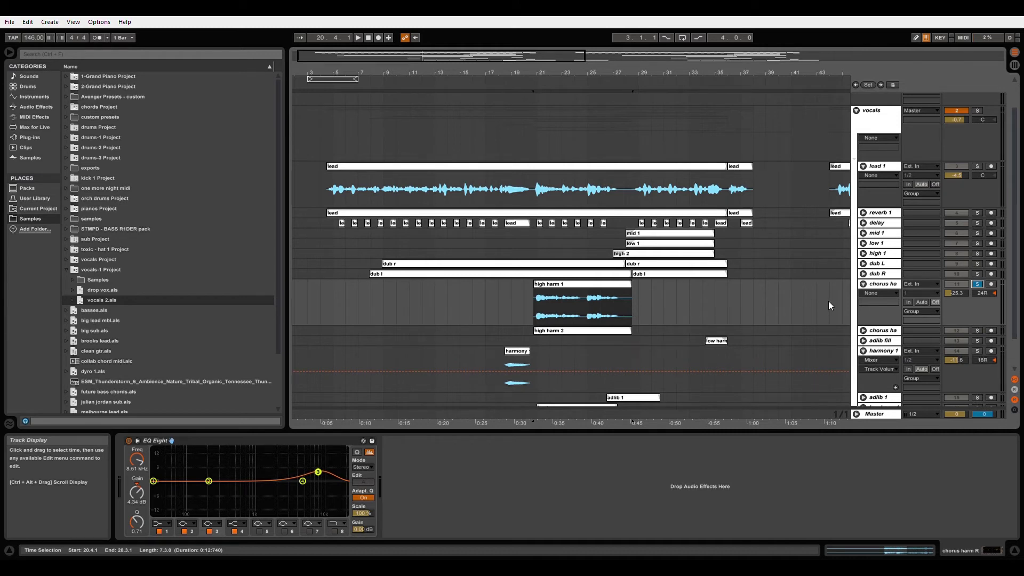
scroll(1021, 303, down, 2)
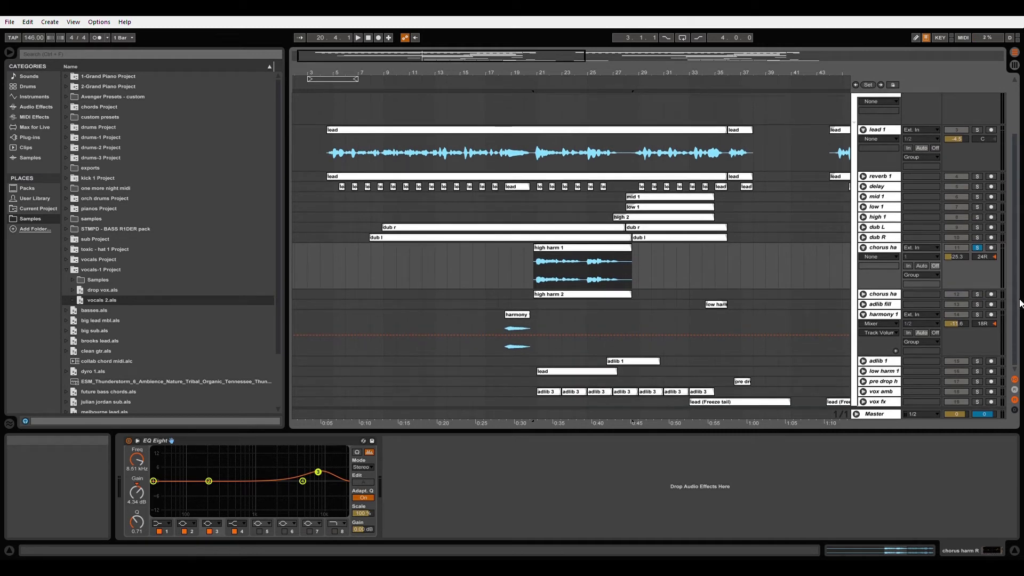
key(space)
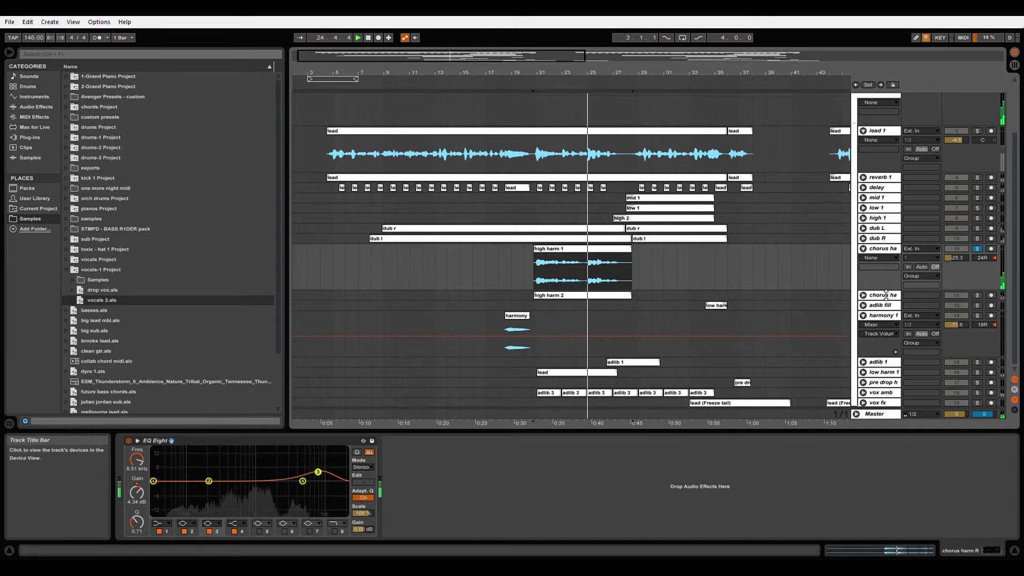
Unfold and solo the chorus harm L track and play its high harm 2 clip
click(863, 295)
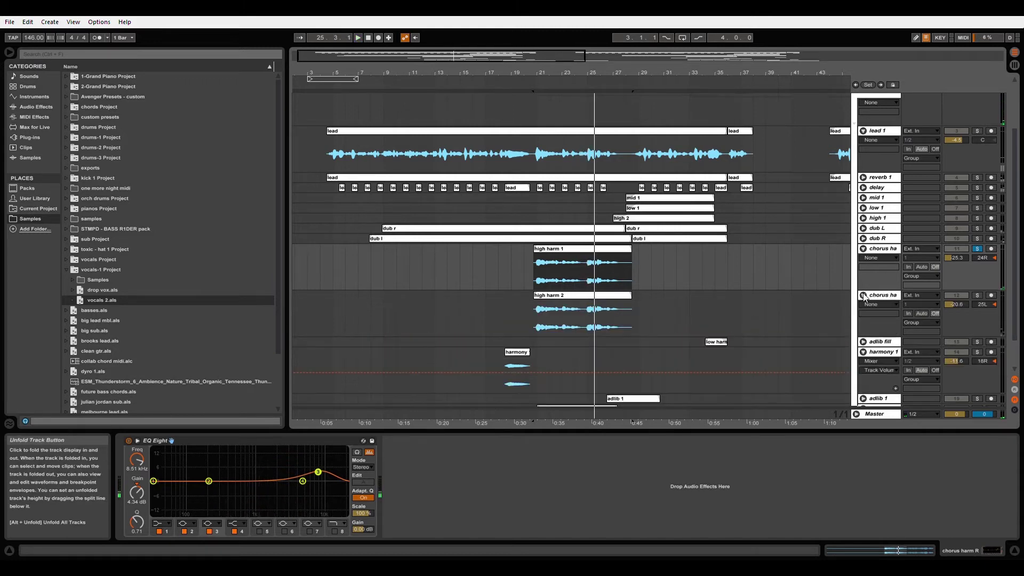
click(558, 309)
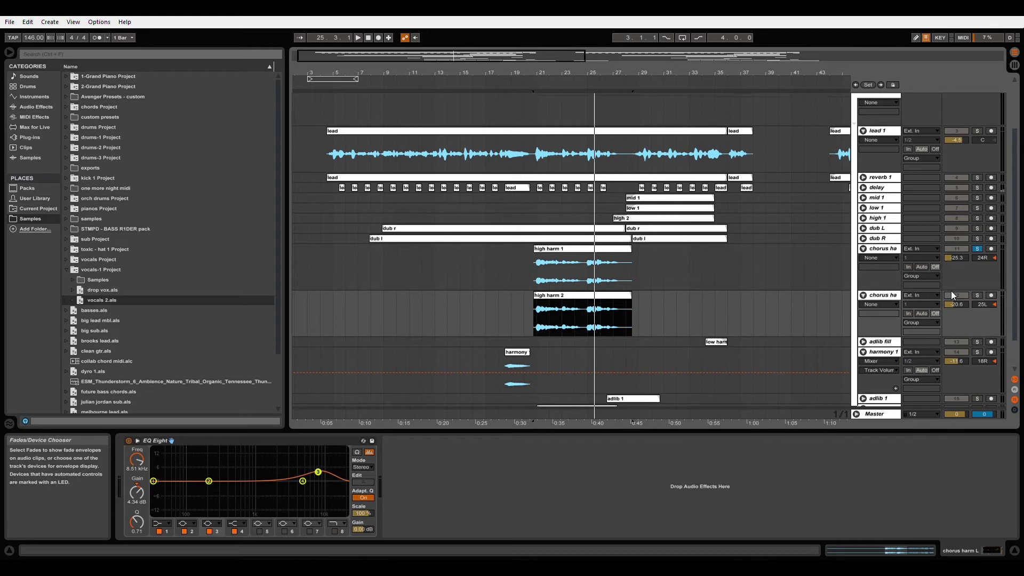
click(977, 296)
key(space)
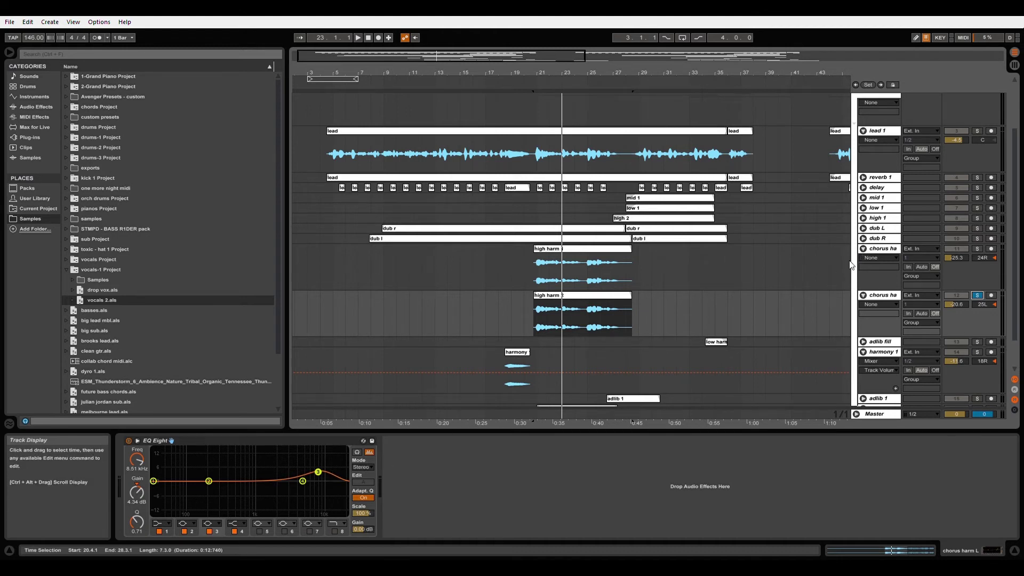
Fold the two chorus harm tracks, harmony 1 and lead 1
click(865, 250)
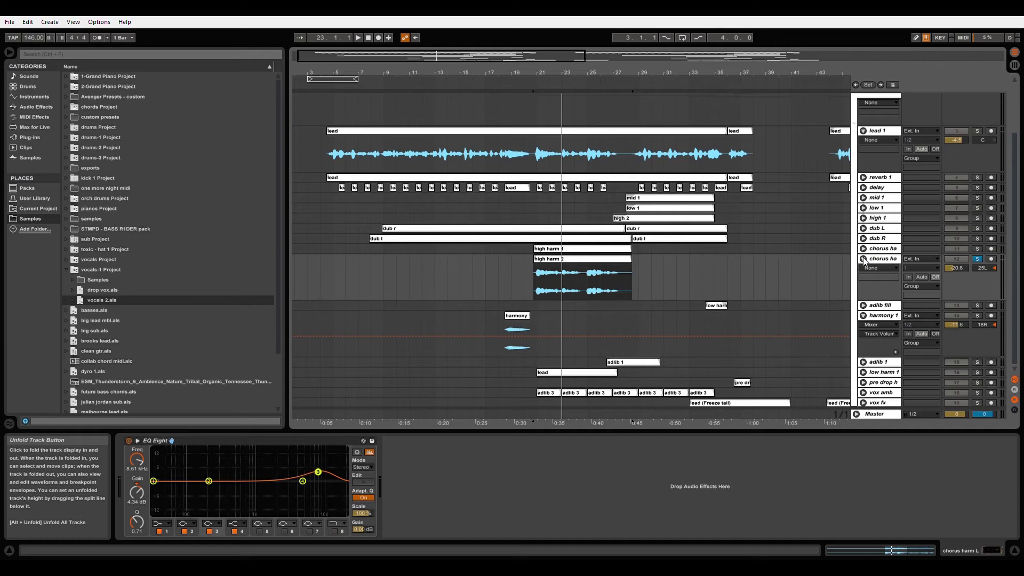
click(863, 260)
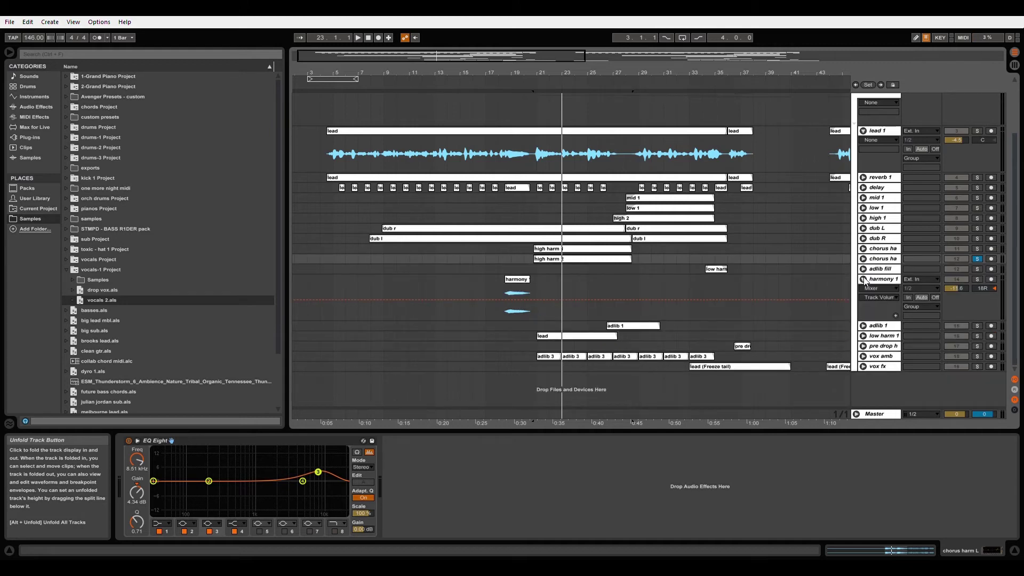
click(863, 279)
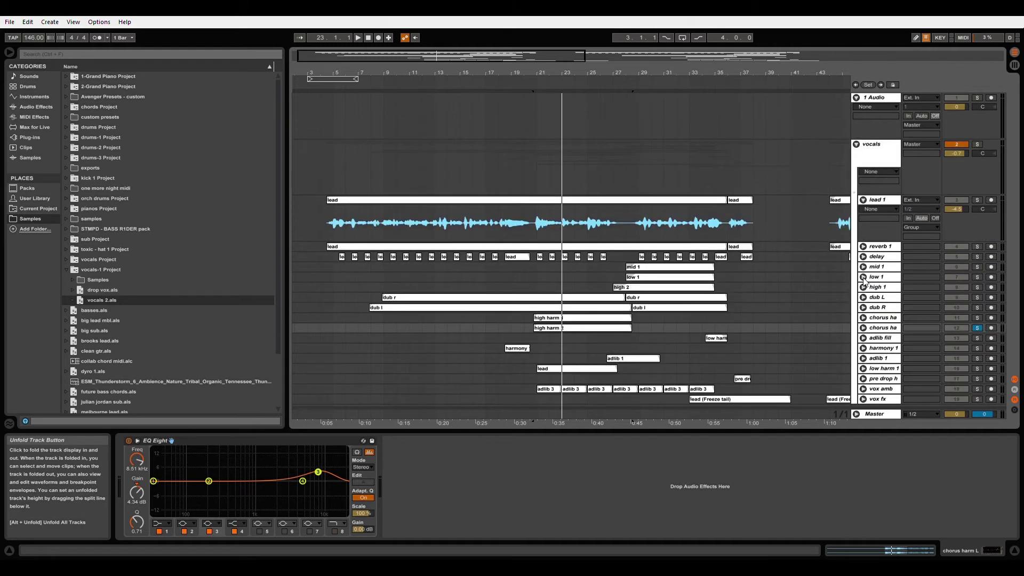
click(863, 200)
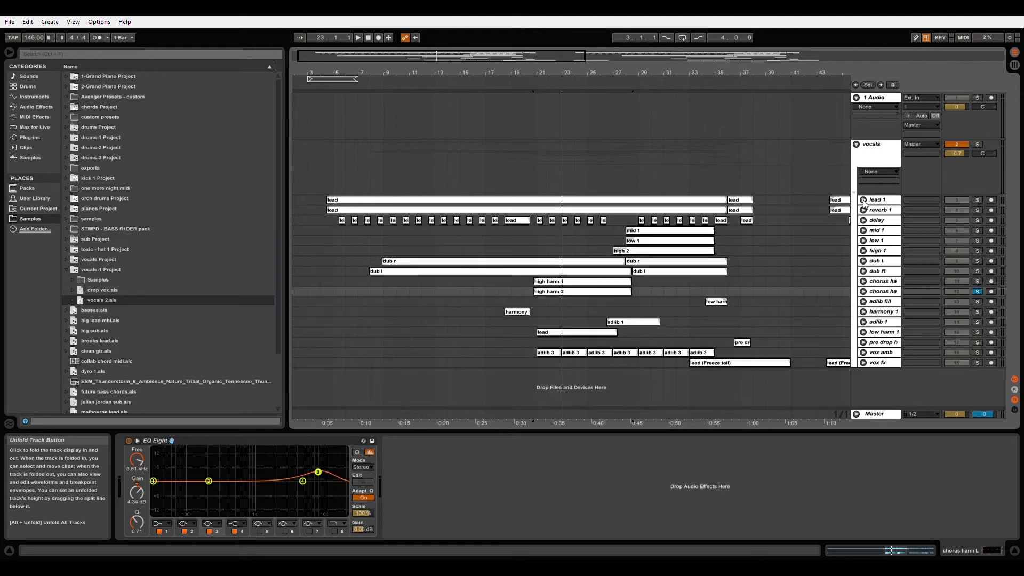
Unfold and solo the low harm 1 track, play its lead clip from bar 21, and fold the track again
click(879, 334)
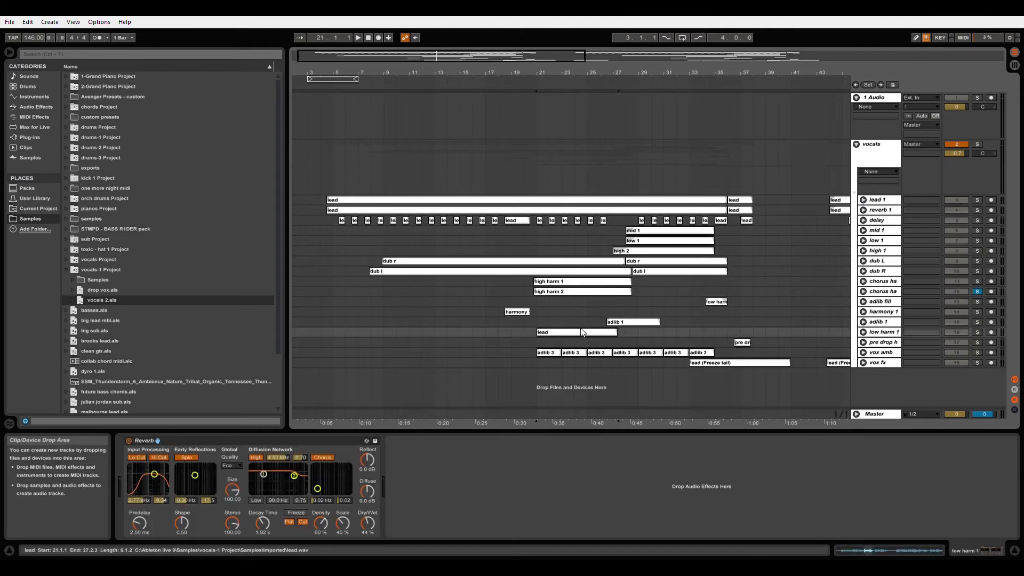
click(863, 331)
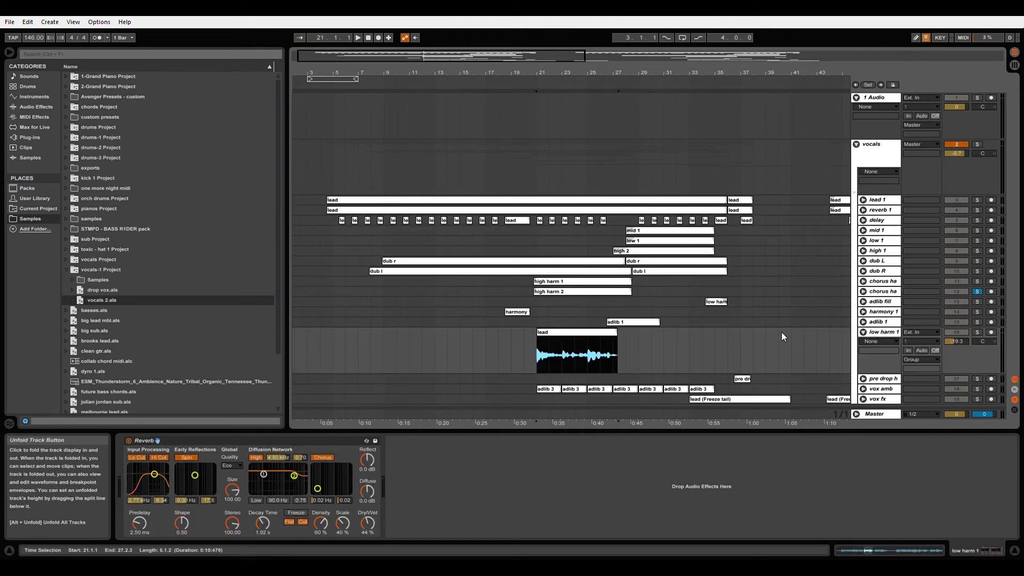
click(978, 332)
key(space)
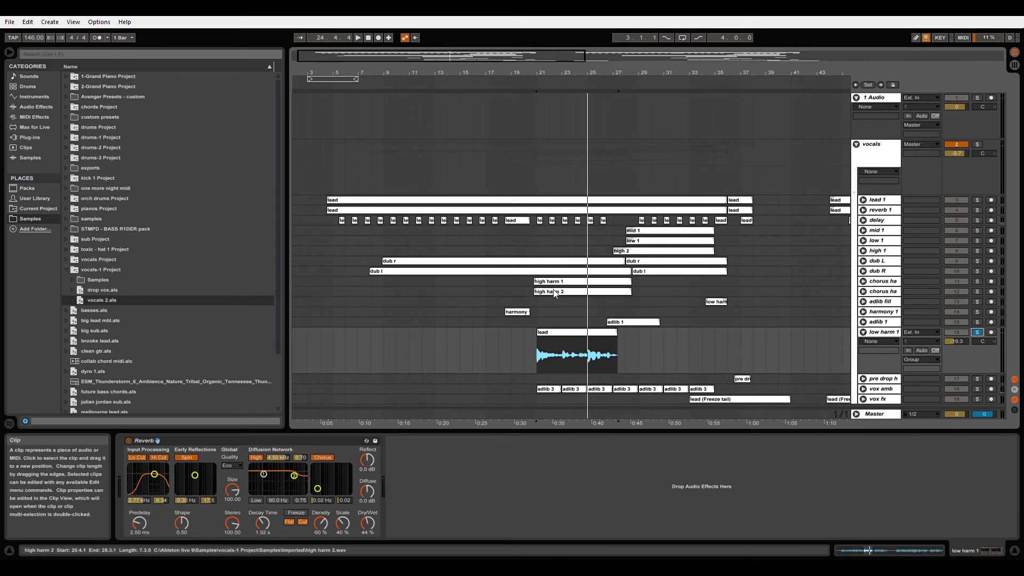
click(537, 353)
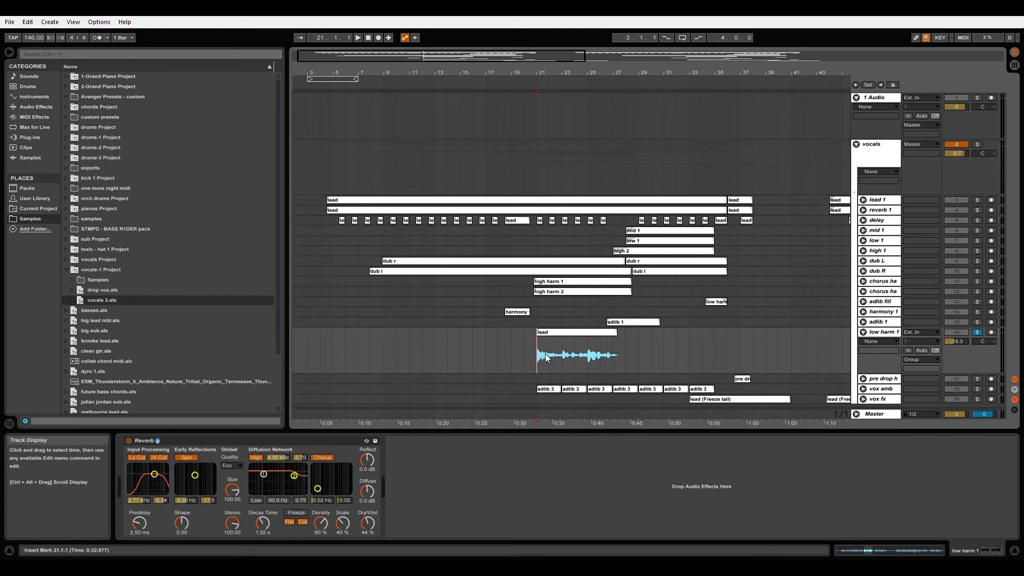
click(863, 332)
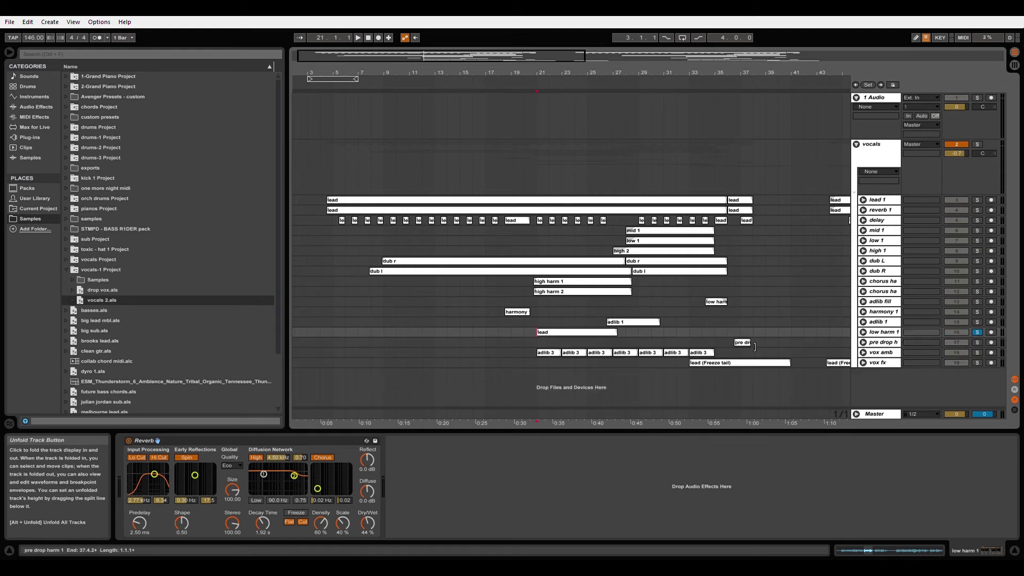
Unfold and solo the vox amb track and play its adlib 3 clips from bar 21
click(863, 342)
click(863, 343)
click(863, 353)
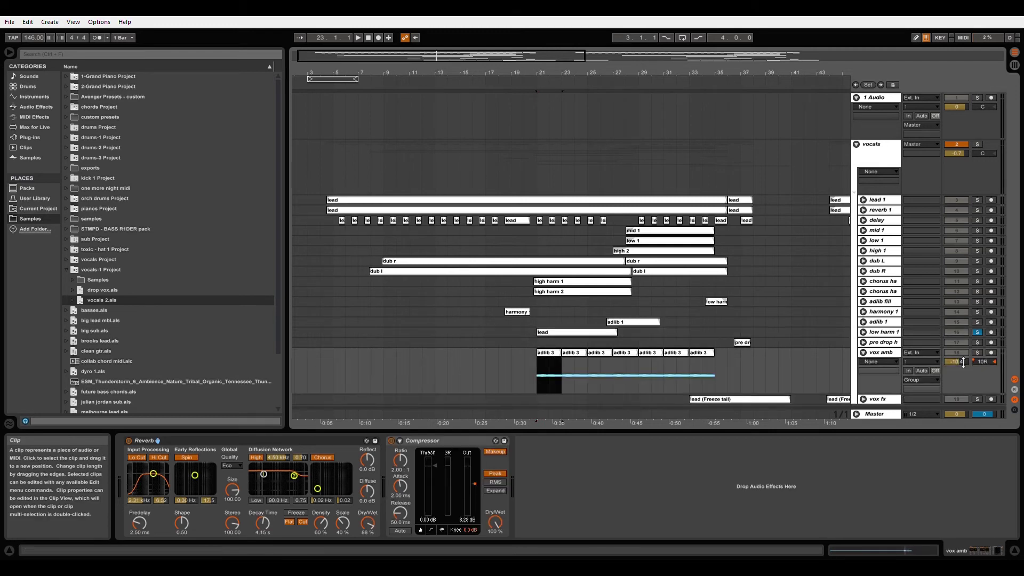
click(978, 353)
key(space)
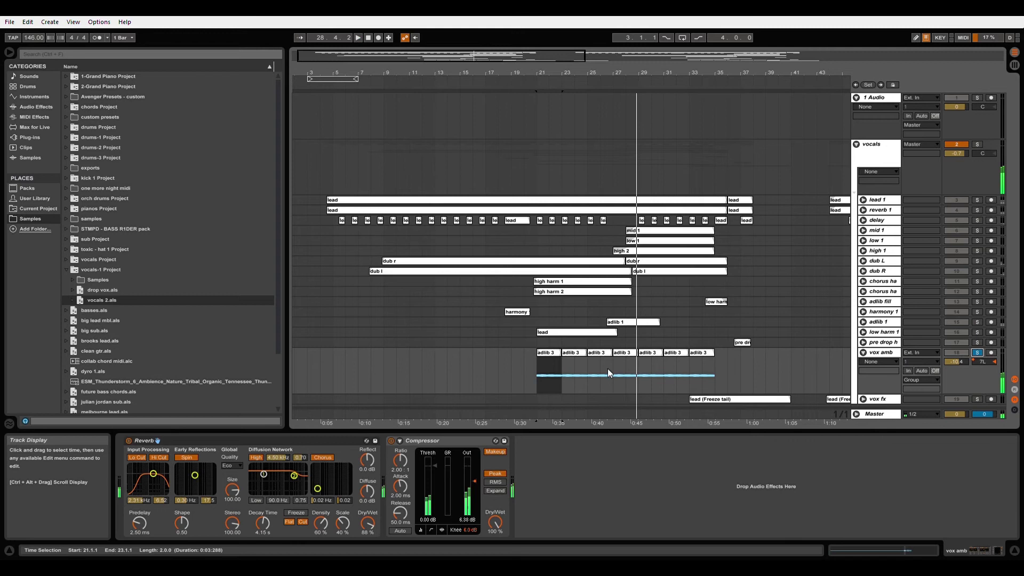
click(536, 369)
key(space)
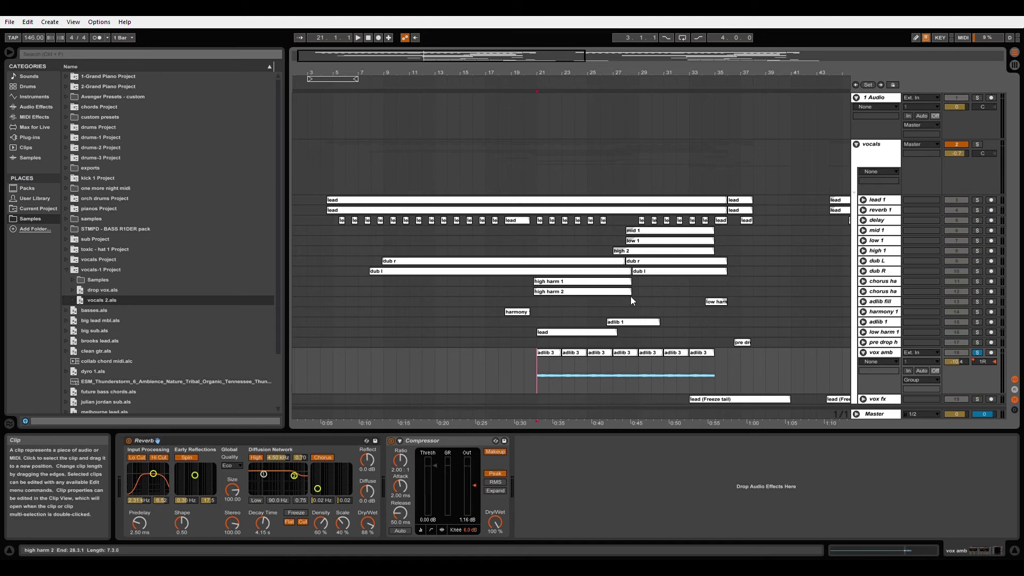
Unsolo vox amb and play the full vocal mix from bar 21 with the vox amb track deactivated, and reactivate it for comparison
click(977, 352)
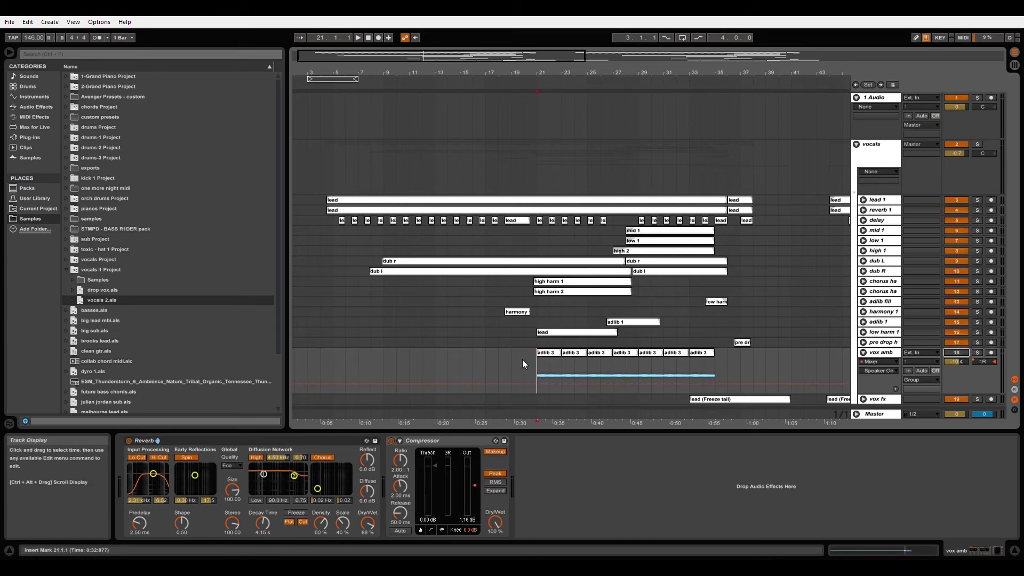
key(space)
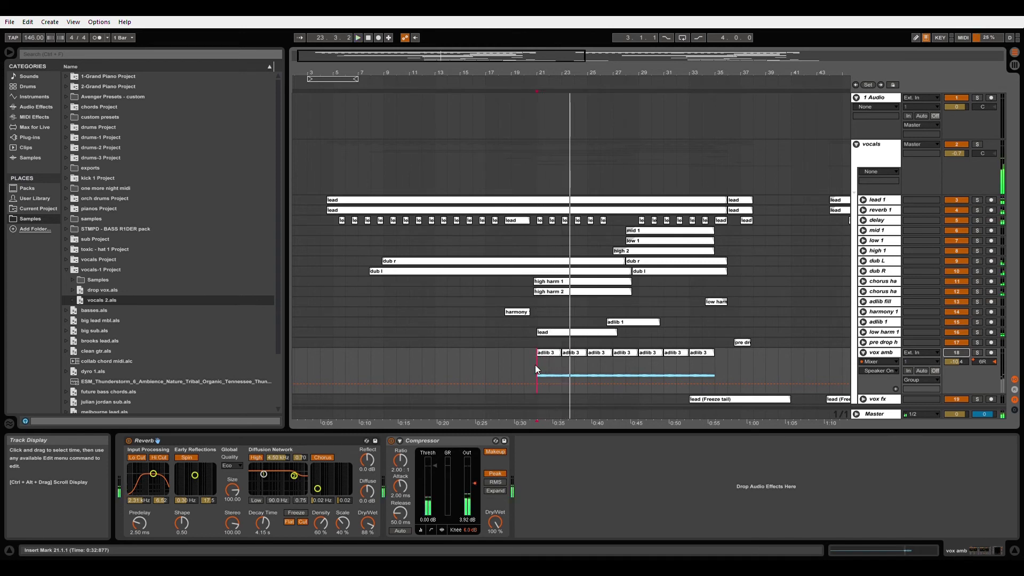
key(space)
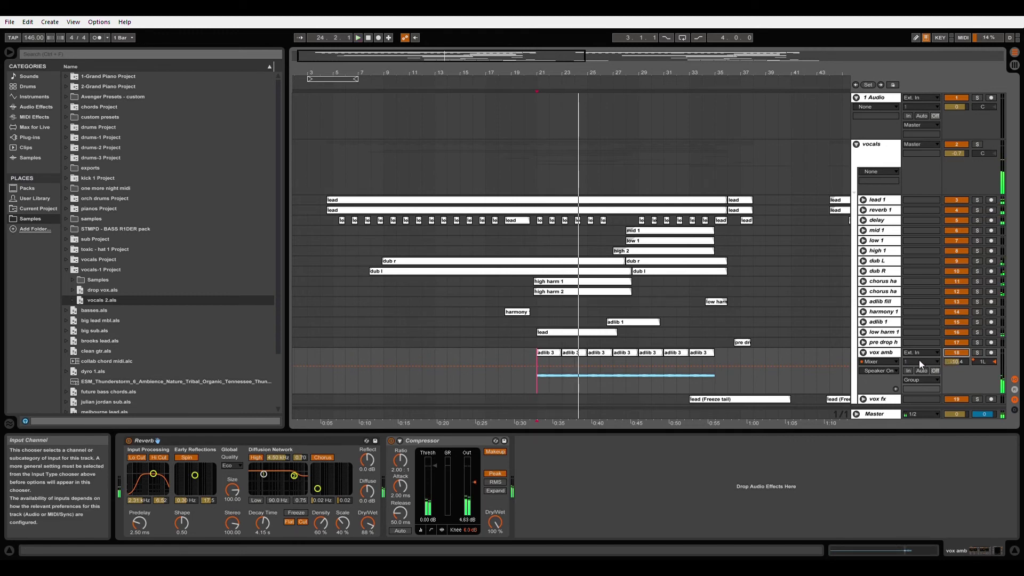
Play lead 1 soloed from bar 21, add vox amb to the solo for comparison, and clear both solos
click(976, 201)
click(977, 200)
key(space)
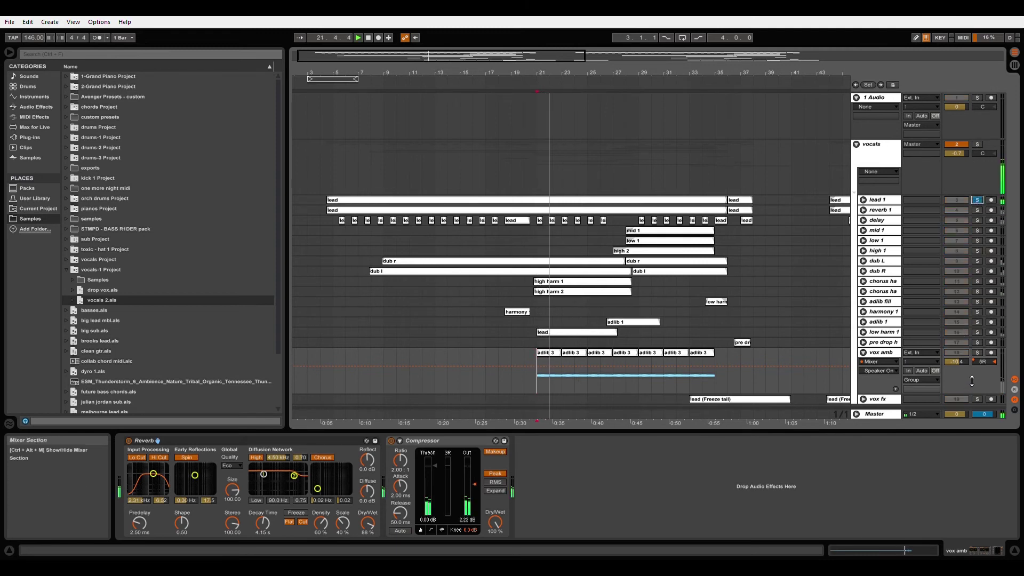
ctrl+click(978, 353)
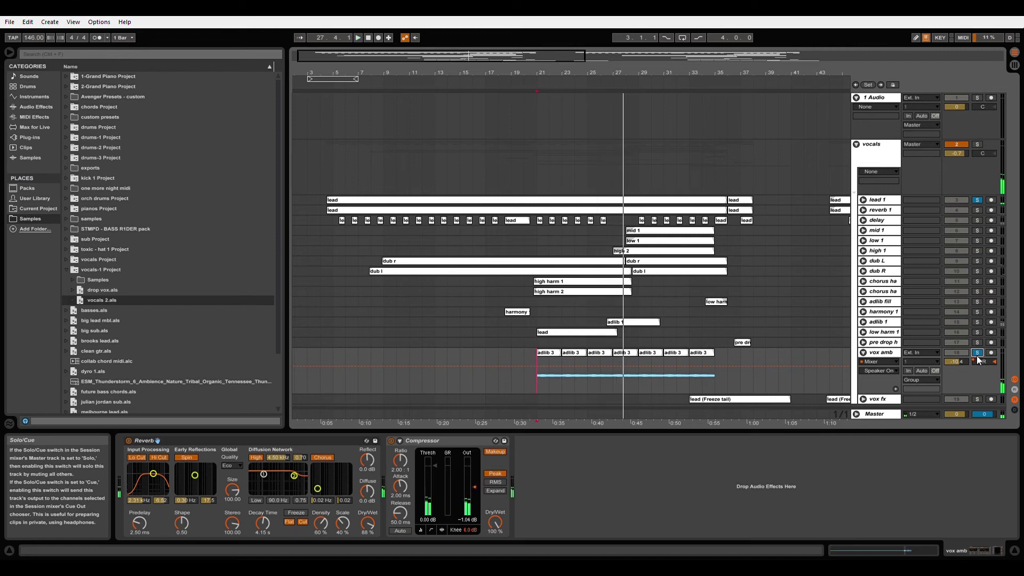
click(977, 353)
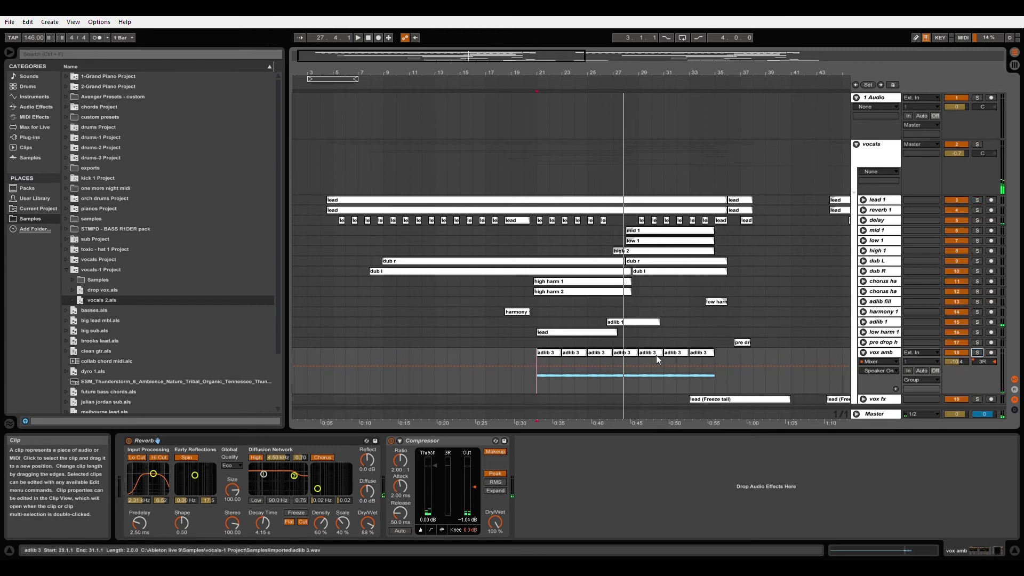
Unfold and solo the adlib 1 track and play its clip, placing the playback start at bar 26
click(619, 322)
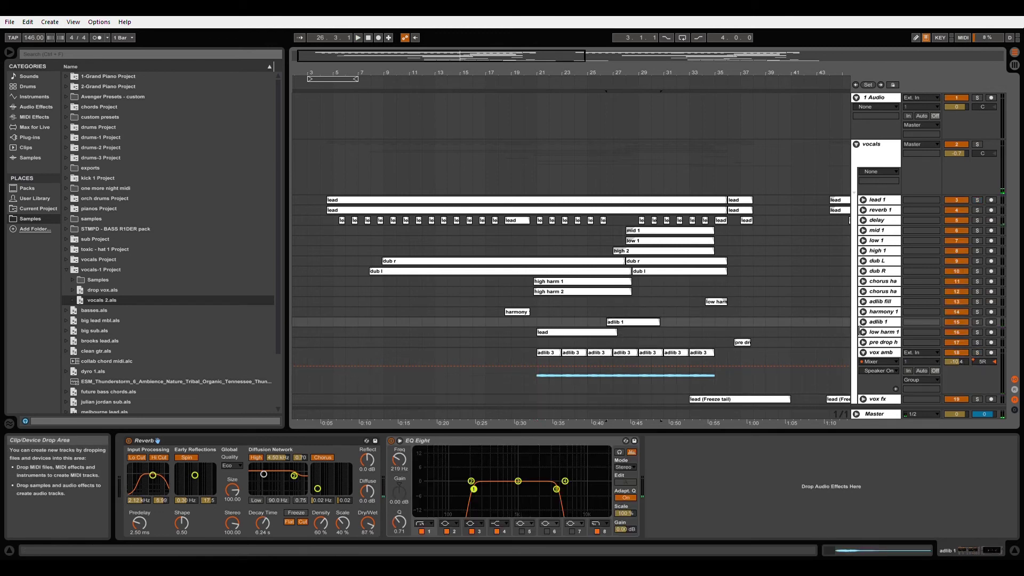
click(863, 321)
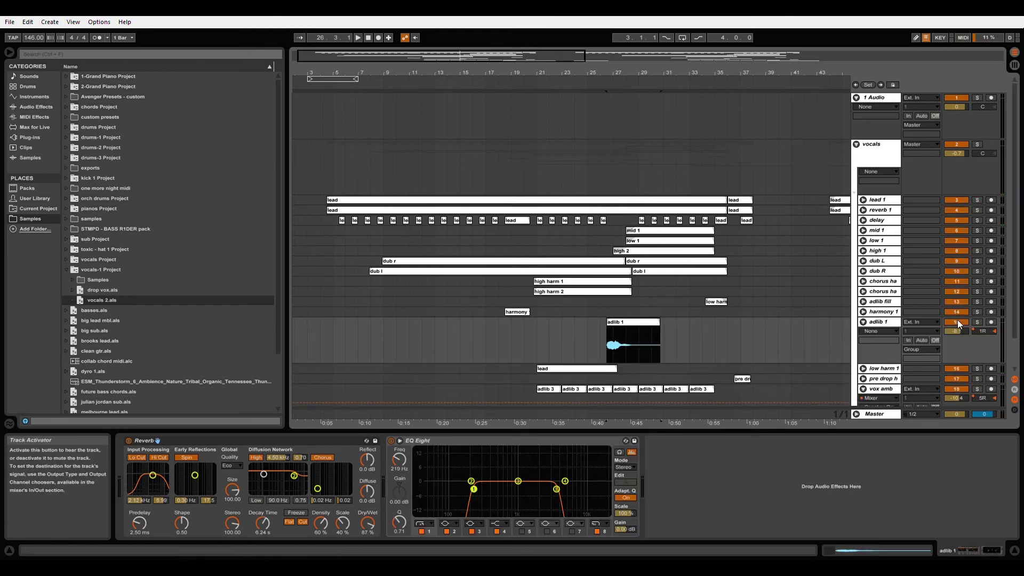
click(976, 323)
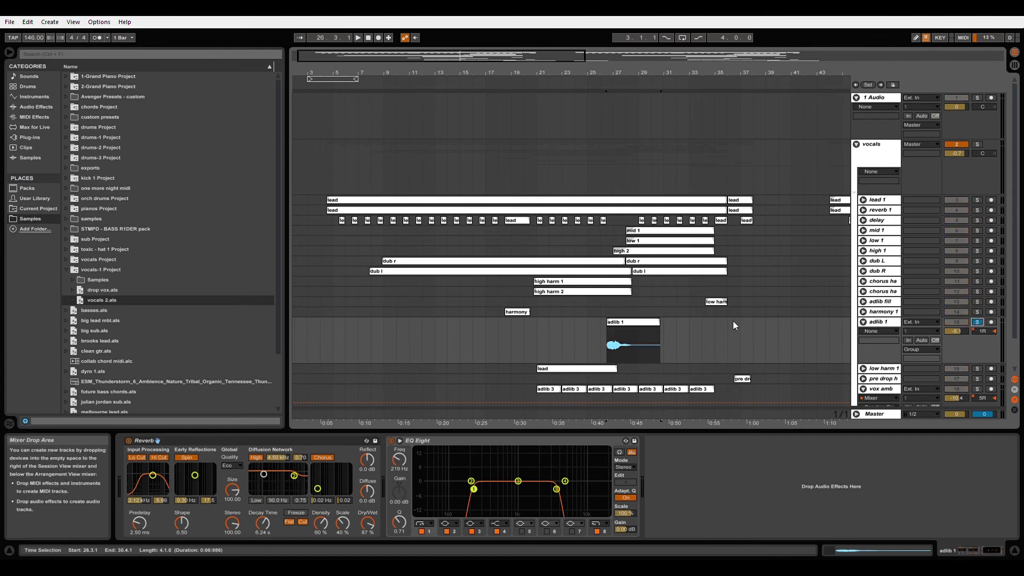
click(620, 324)
key(space)
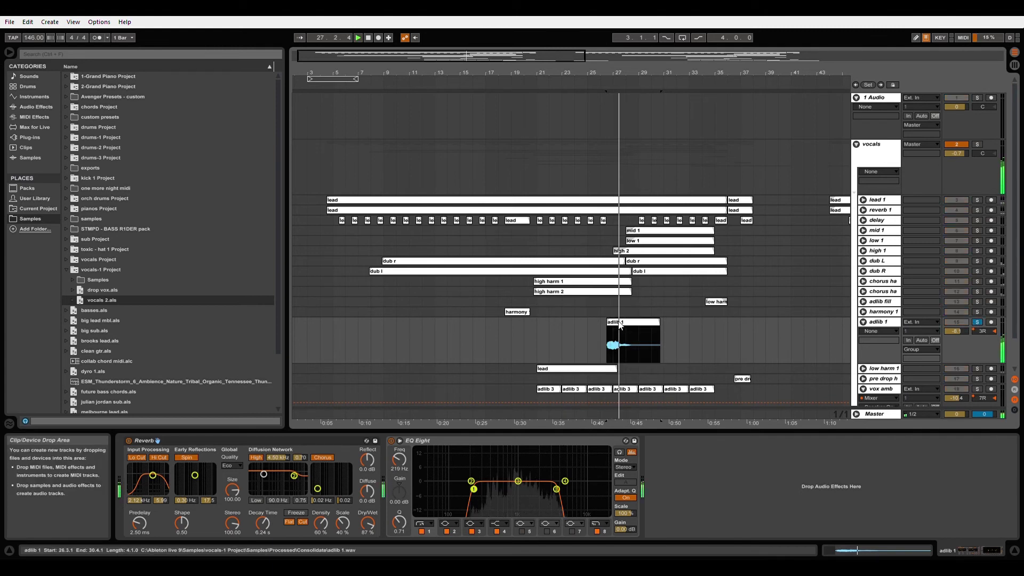
click(600, 341)
key(space)
Unsolo adlib 1 and play the full vocal mix from bar 26 to hear the adlib in context
click(977, 322)
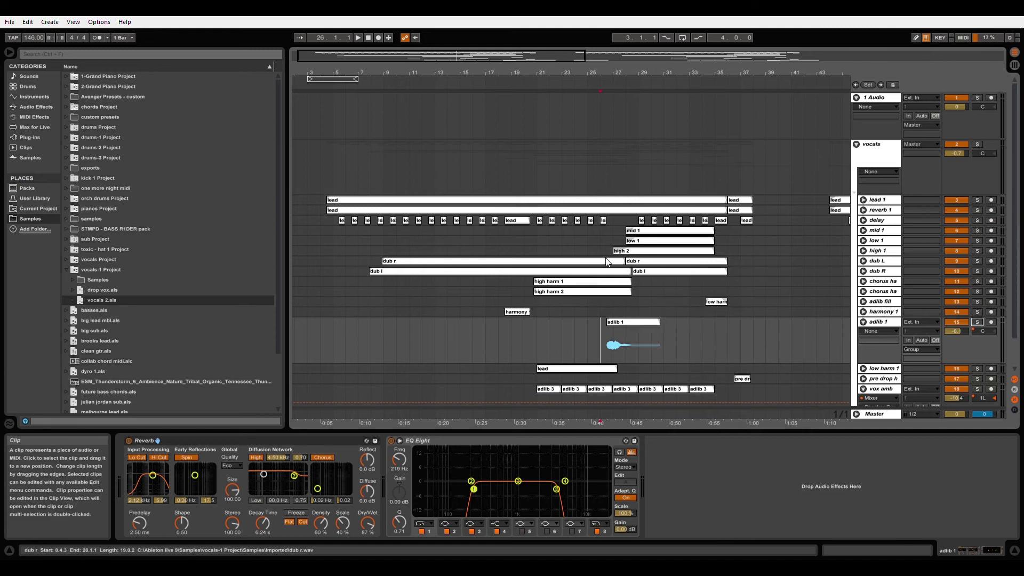
key(space)
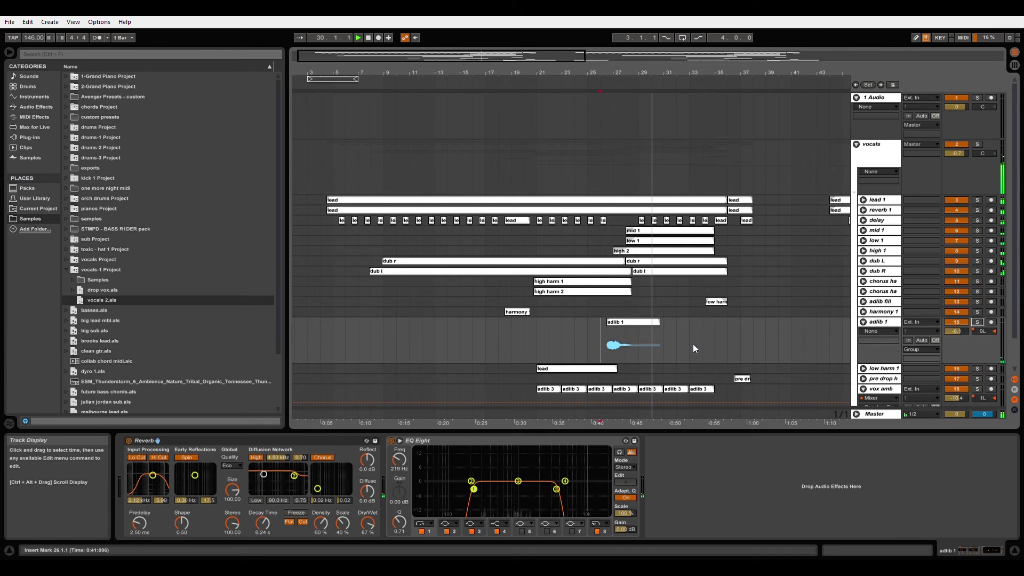
key(space)
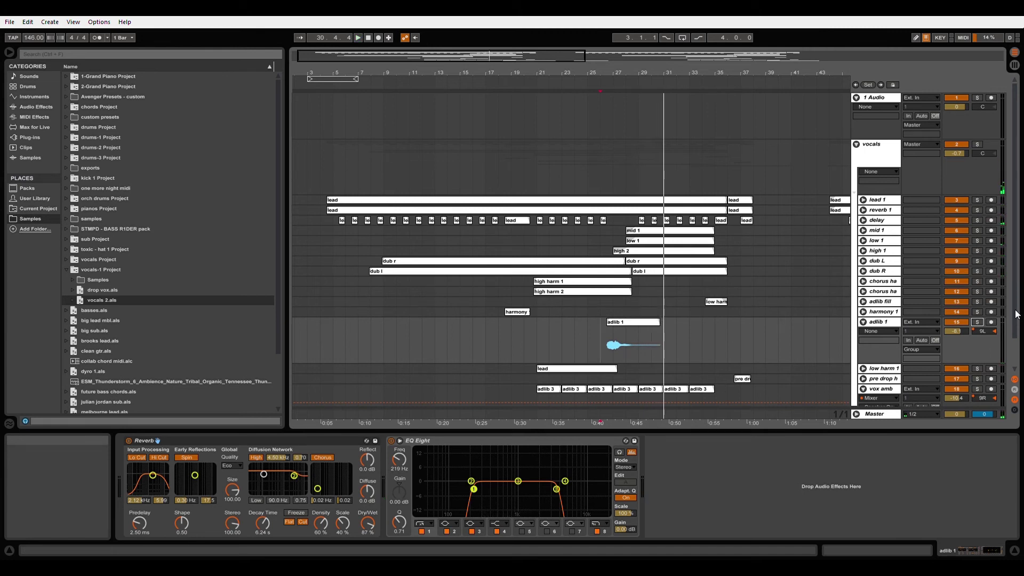
Unfold and solo mid 1, play it from bar 29, and switch the solo to low 1 and high 1 in turn
scroll(1016, 315, down, 3)
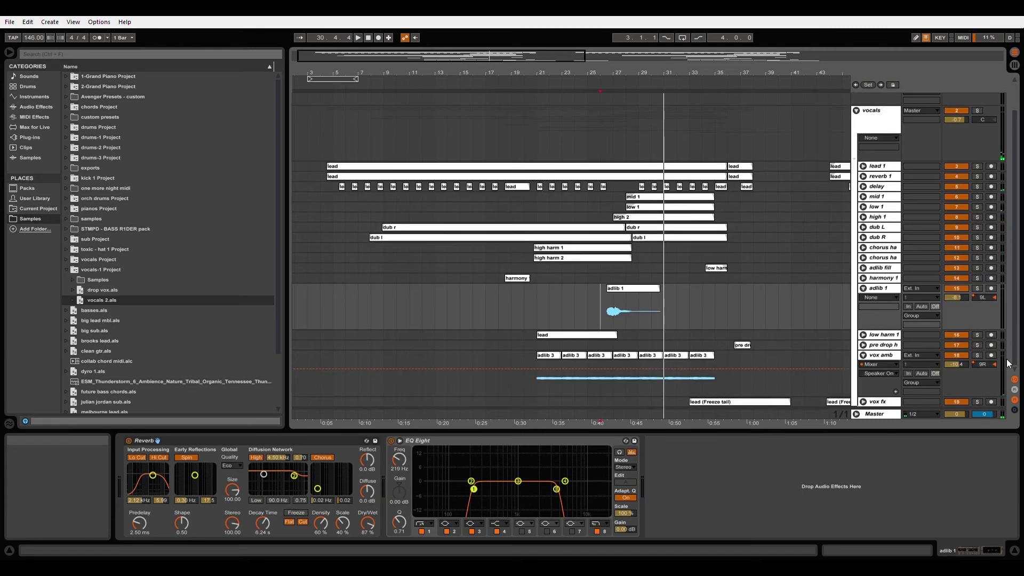
click(864, 197)
click(907, 201)
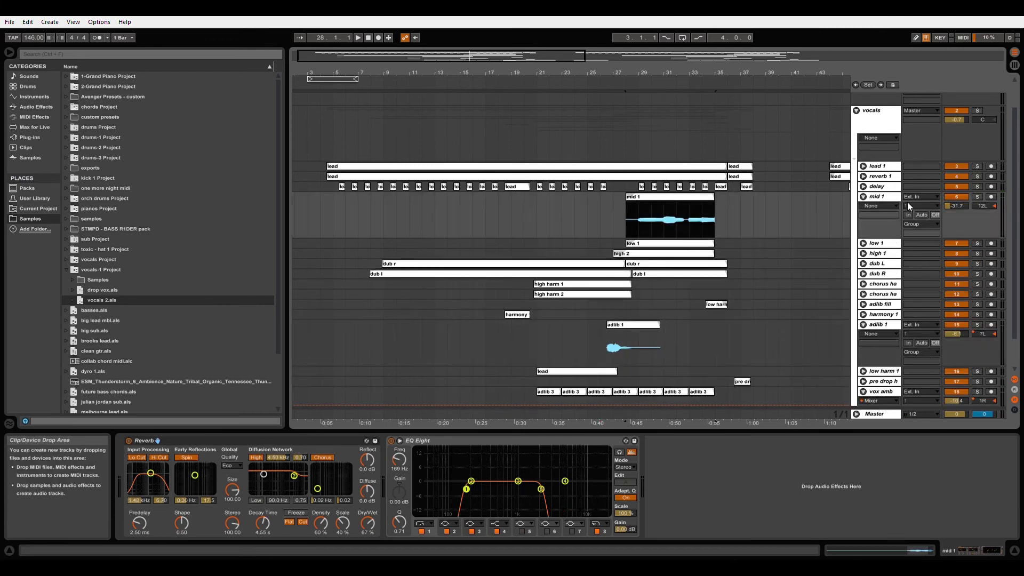
click(977, 197)
click(641, 217)
key(space)
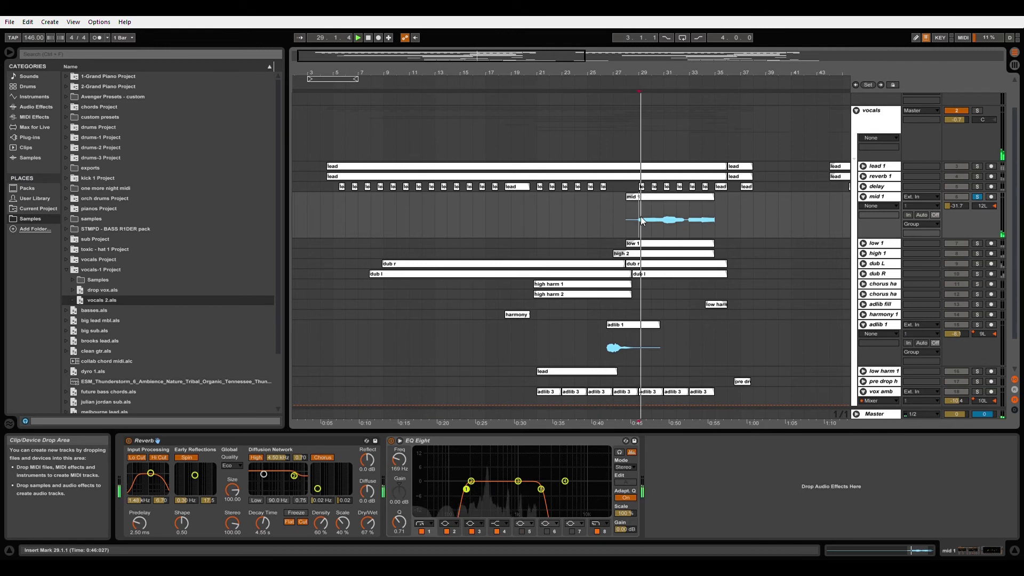
click(977, 243)
click(977, 254)
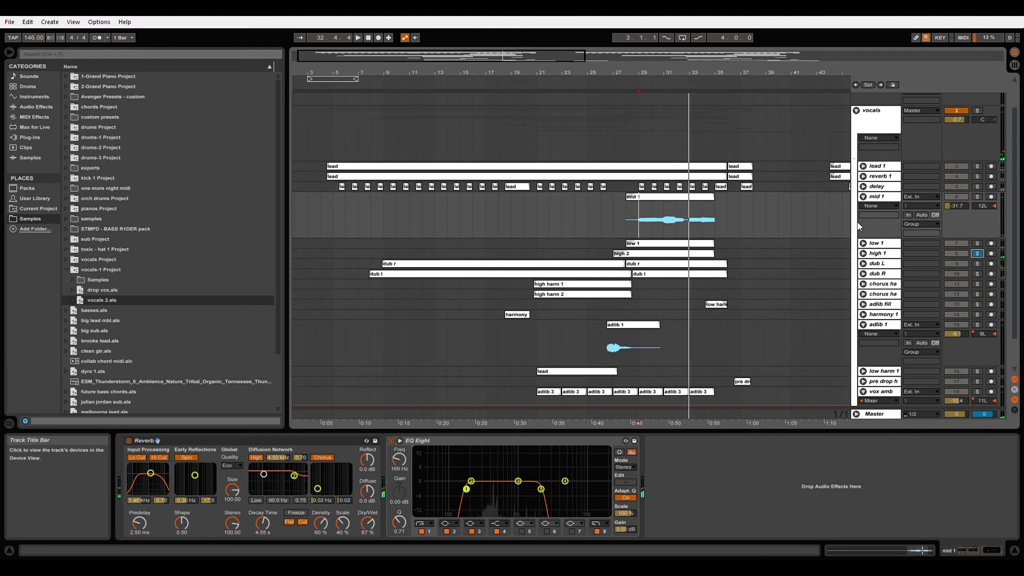
Add low 1 and mid 1 to the high 1 solo, play the three layers together from bar 29, and fold mid 1
click(977, 243)
click(977, 197)
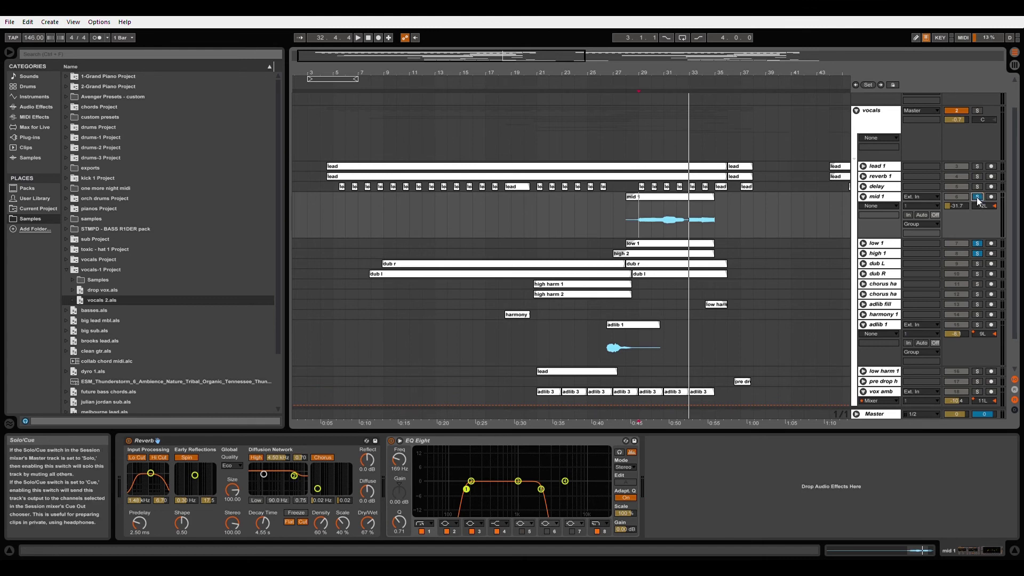
key(space)
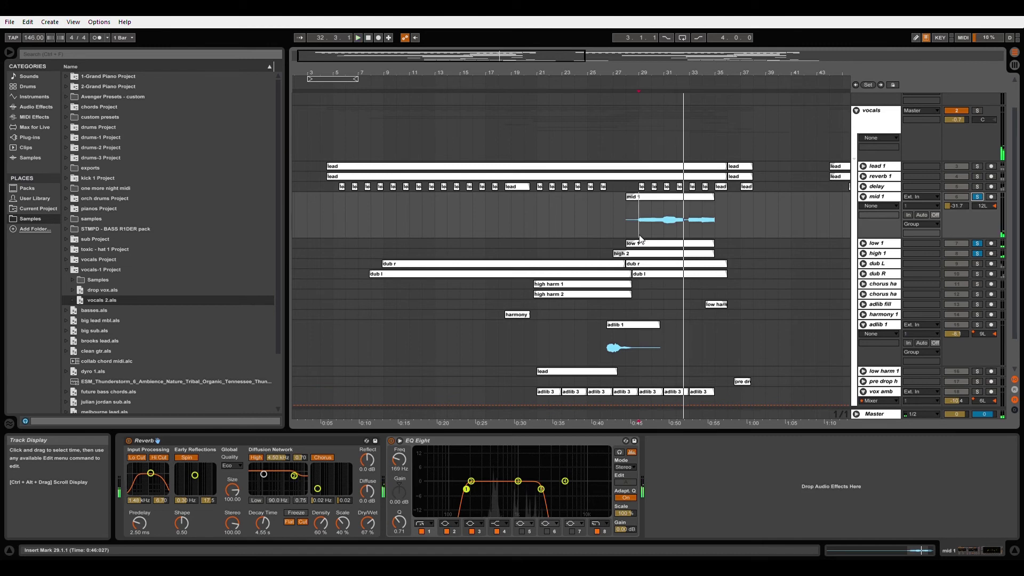
click(863, 197)
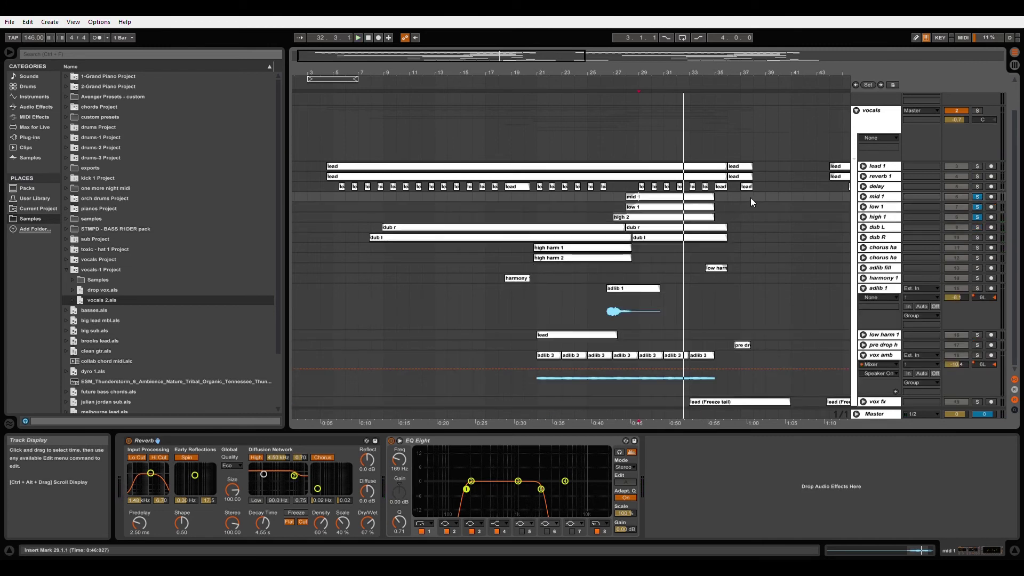
Unfold and solo adlib fill, raise its volume to -12.8 dB, and play its clip from bar 34
click(719, 270)
key(u)
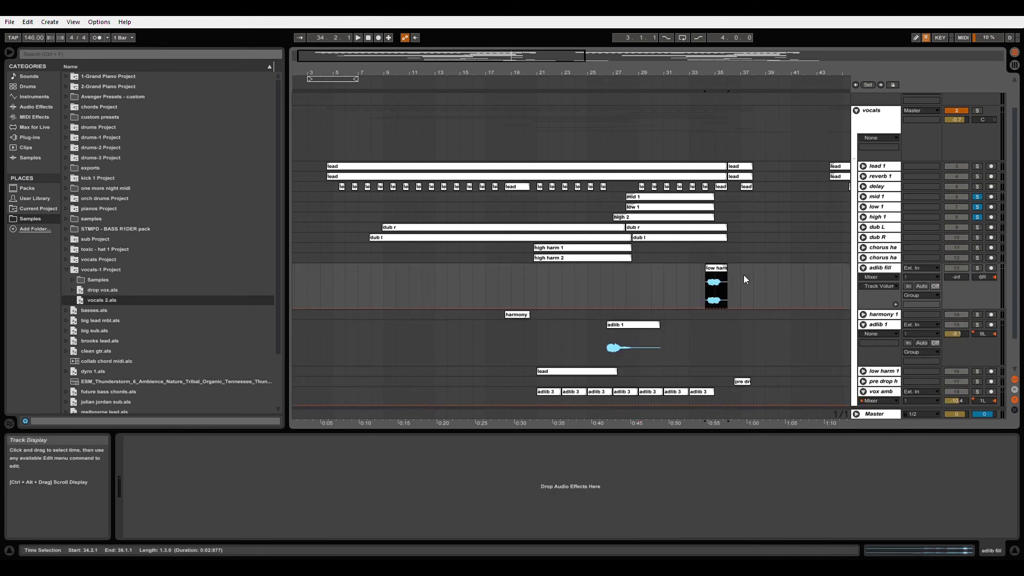
click(700, 281)
click(977, 270)
drag(960, 277, 961, 258)
key(space)
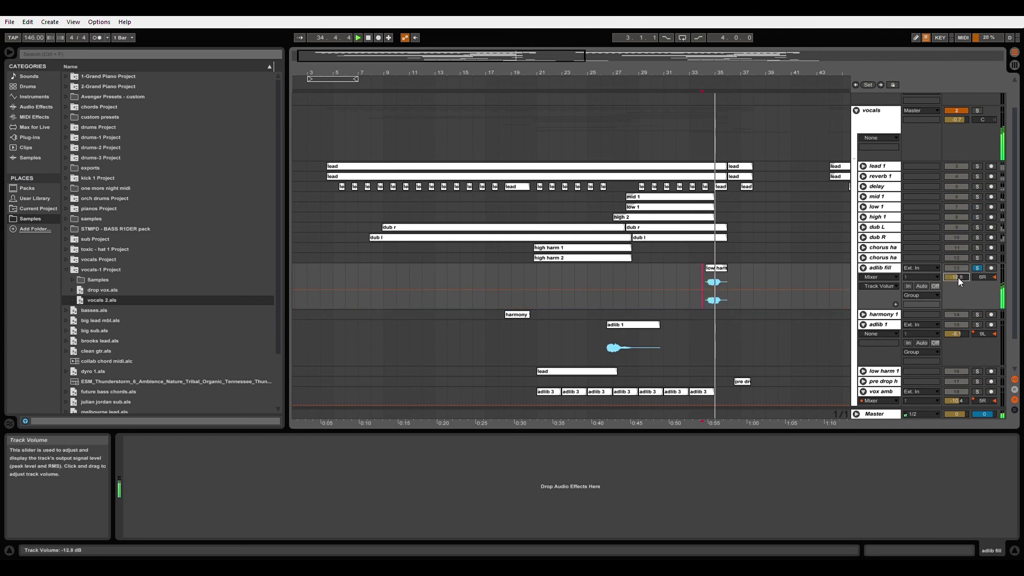
Unsolo adlib fill, play the full vocal mix from bar 34, and fold the adlib fill track
click(977, 269)
key(space)
key(space)
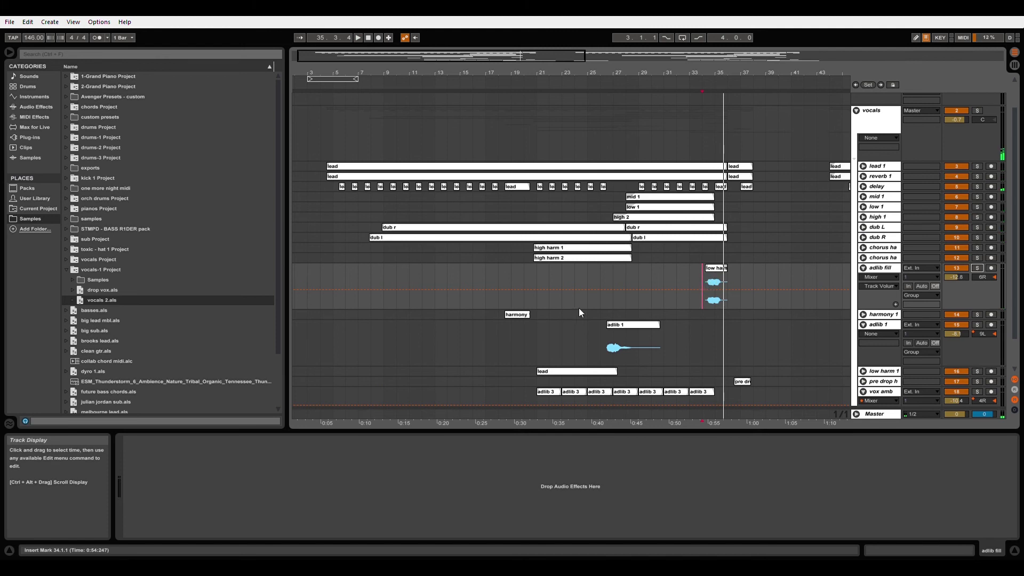
click(510, 315)
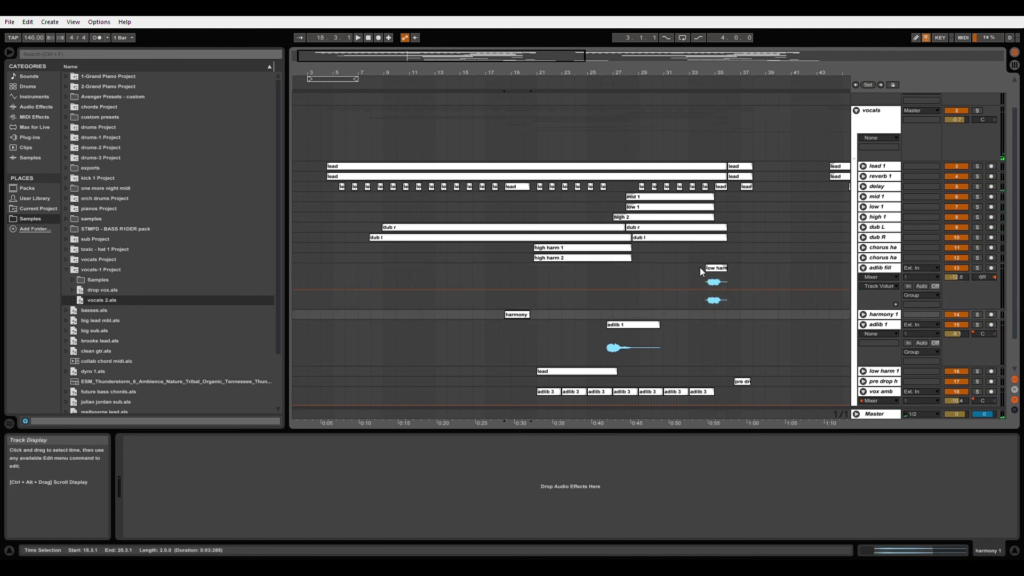
click(711, 283)
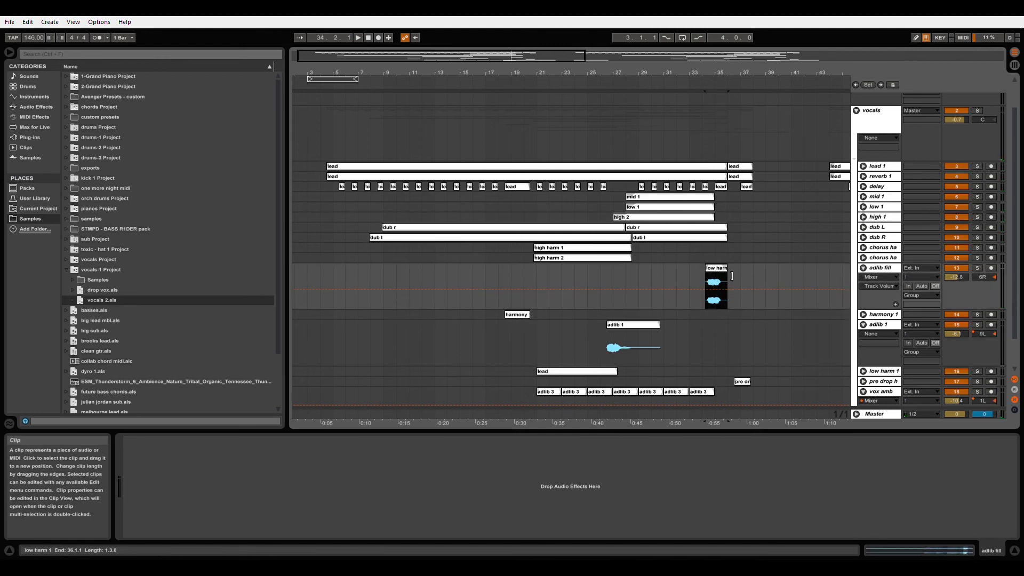
click(863, 268)
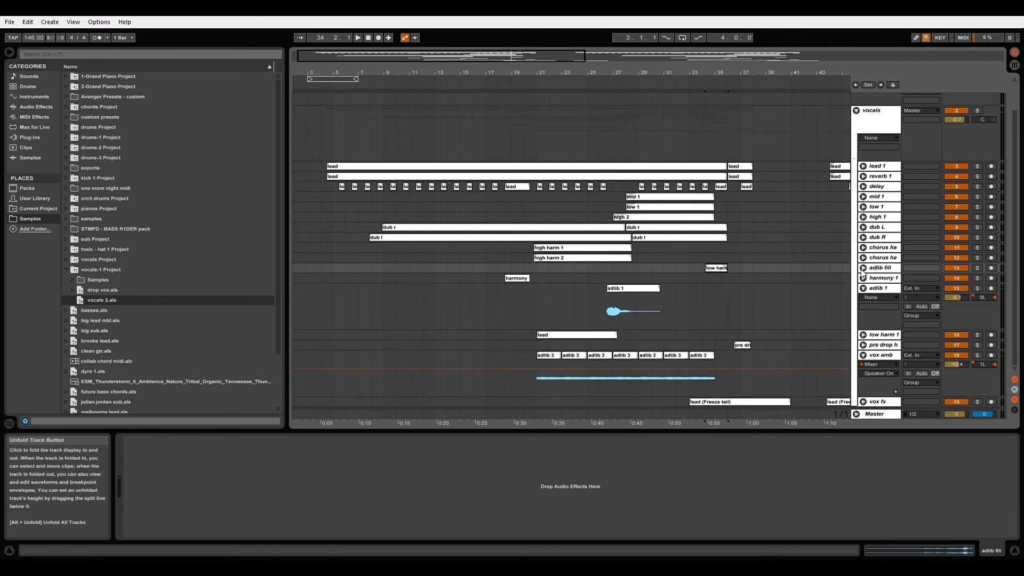
Unfold and solo the pre drop harm 1 track, raise its volume to about -11.5 dB, and play its clip
click(748, 344)
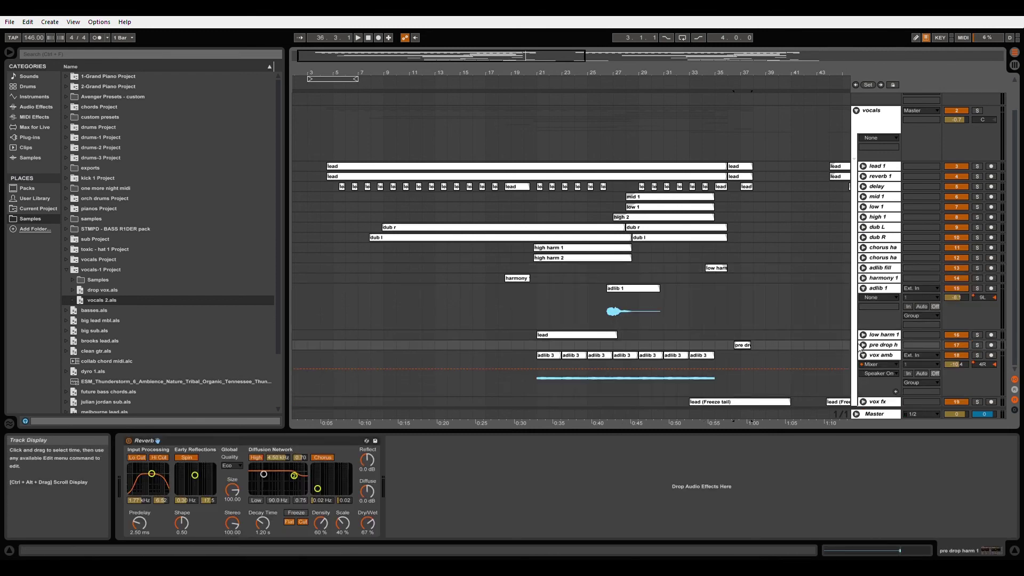
key(Right)
click(977, 345)
drag(960, 355, 960, 315)
key(space)
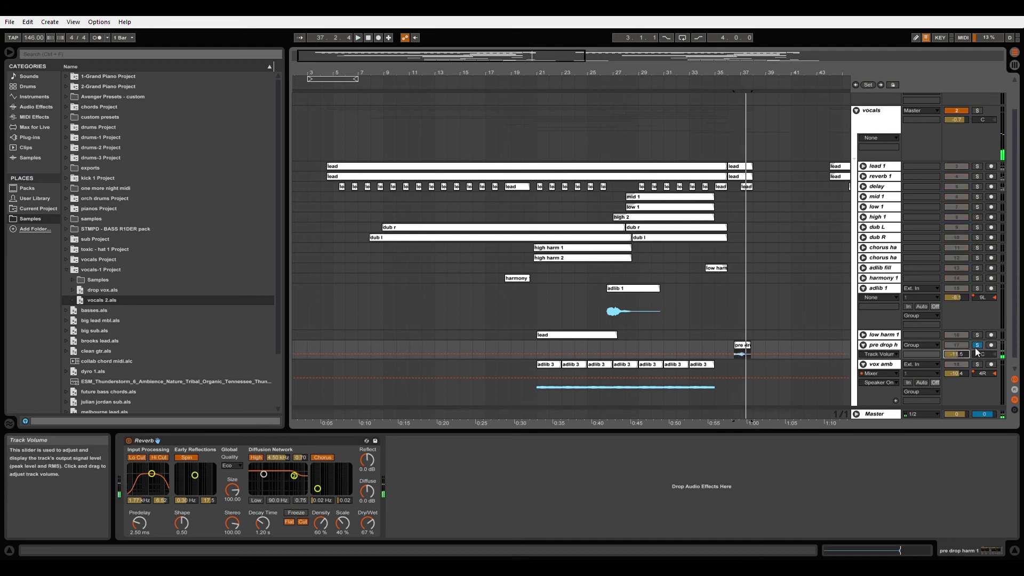
Unsolo pre drop harm 1, play the full vocal mix from bar 36, and fold the pre drop harm 1 and adlib 1 tracks
click(977, 345)
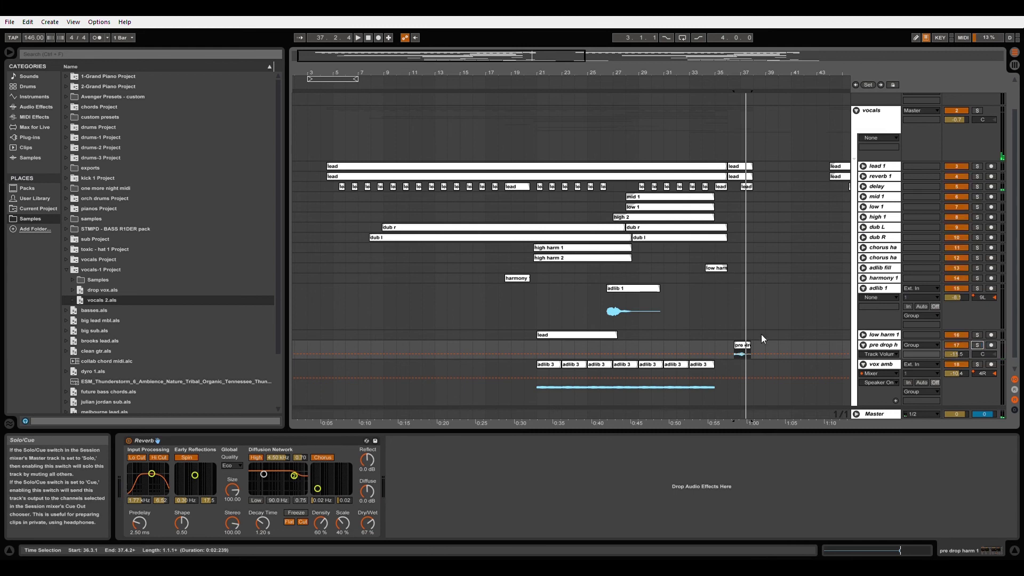
click(738, 346)
click(731, 347)
key(space)
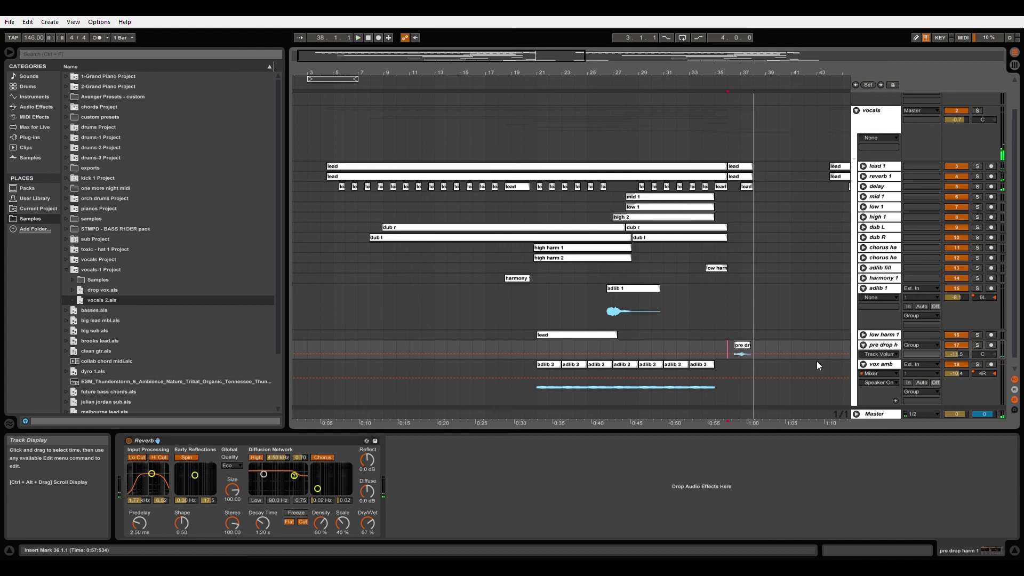
click(863, 346)
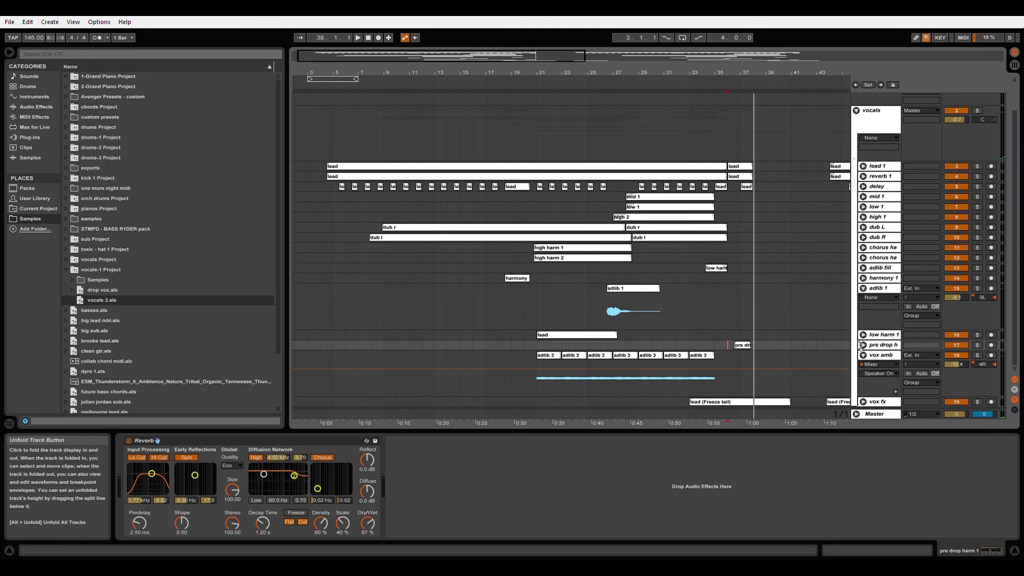
click(863, 288)
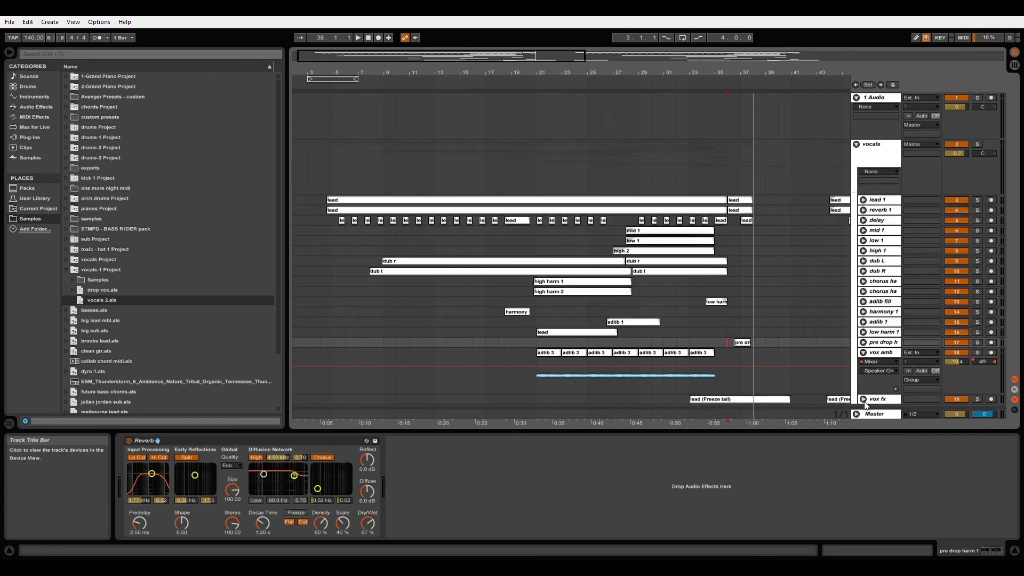
Unfold and solo the vox fx track, play its first lead (Freeze tail) clip from bar 36, and select that clip
click(863, 366)
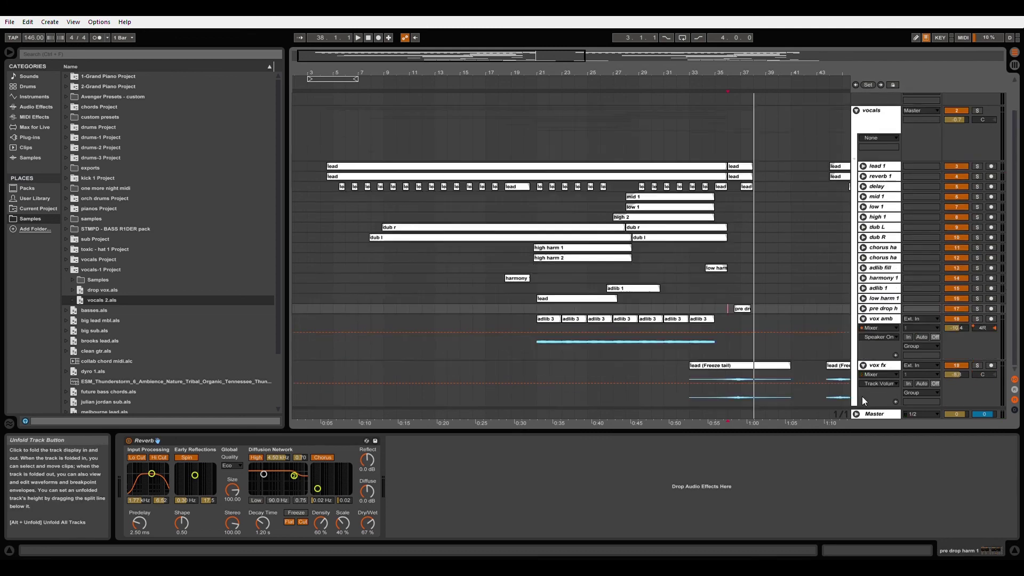
click(976, 366)
click(740, 369)
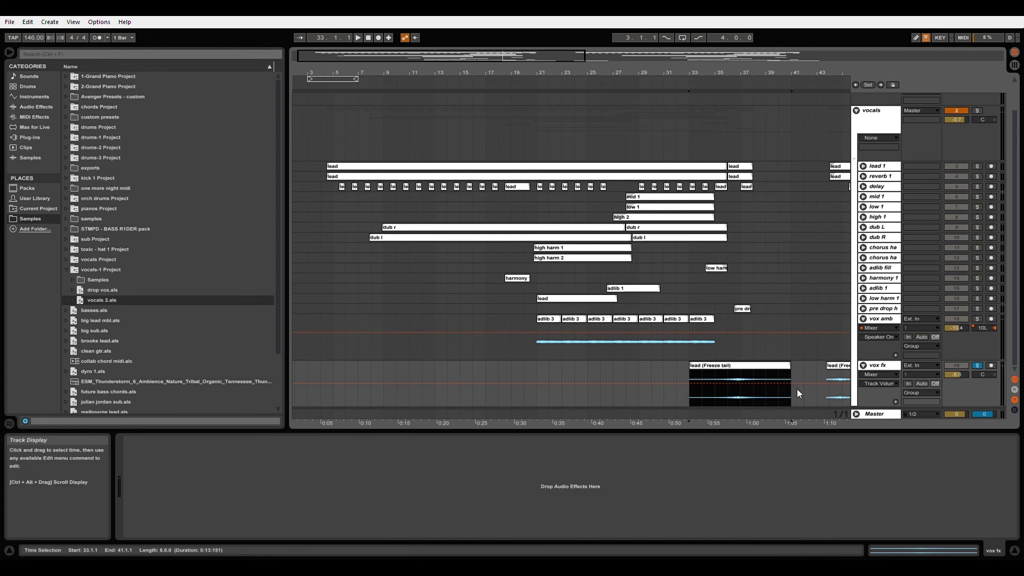
click(875, 366)
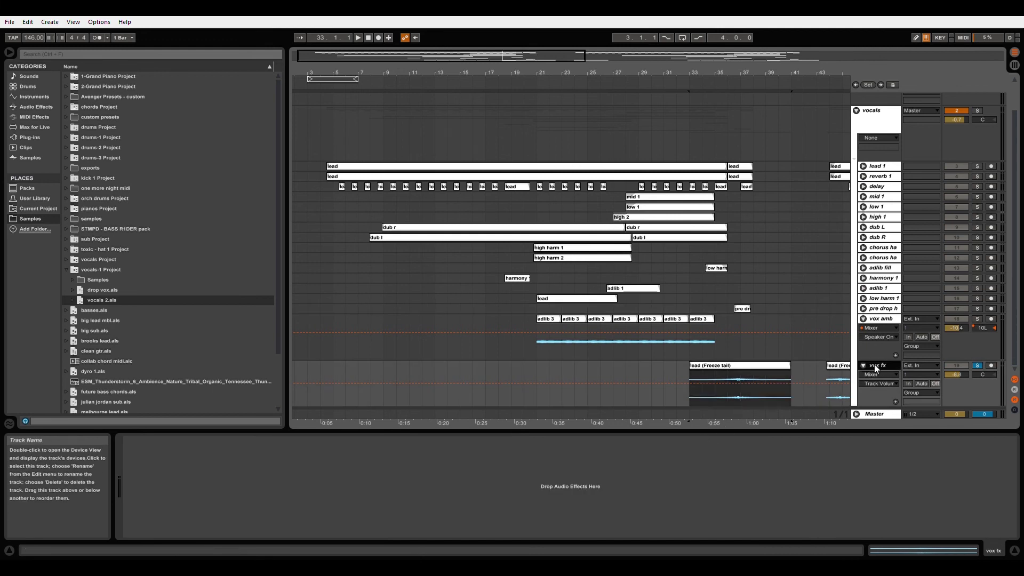
click(712, 402)
click(723, 396)
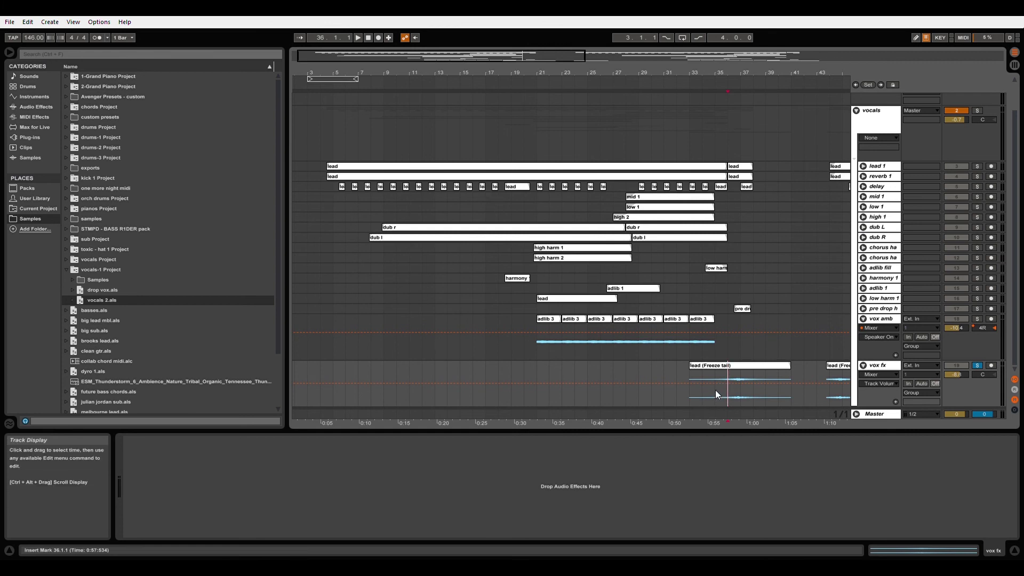
key(space)
key(space)
click(728, 371)
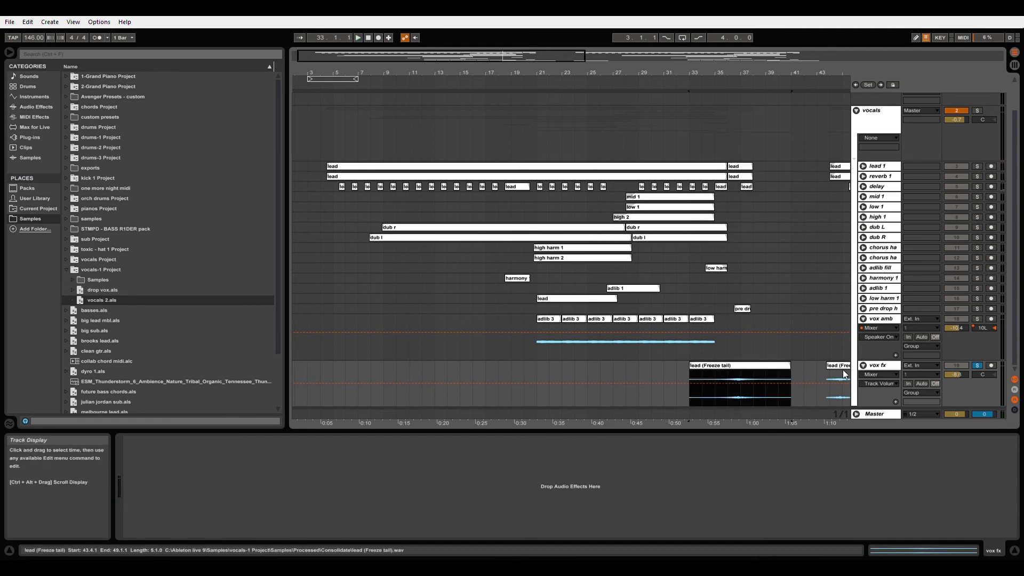
Fold the vox fx and vox amb tracks to leave all vocal layers collapsed
click(863, 366)
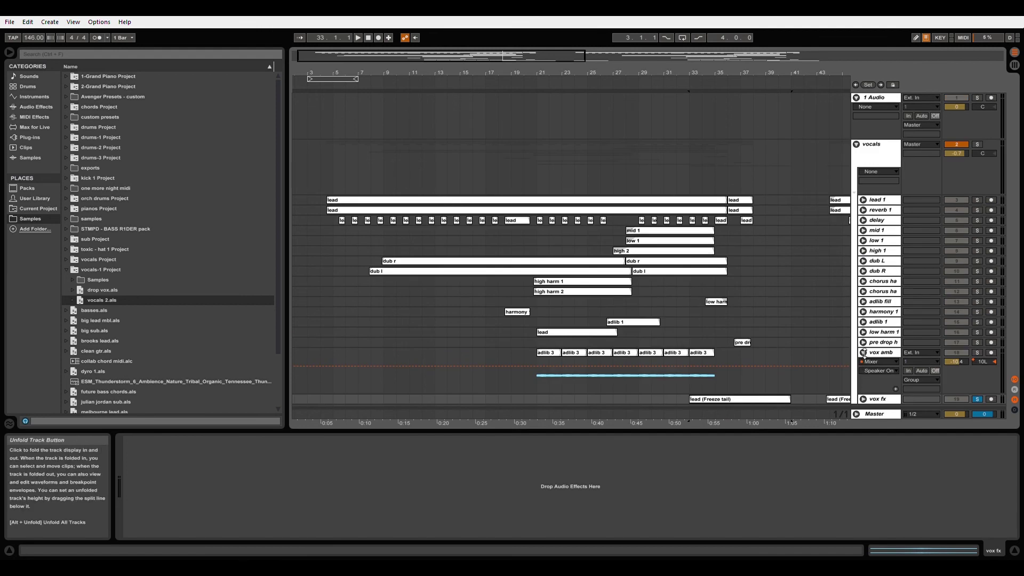
click(863, 353)
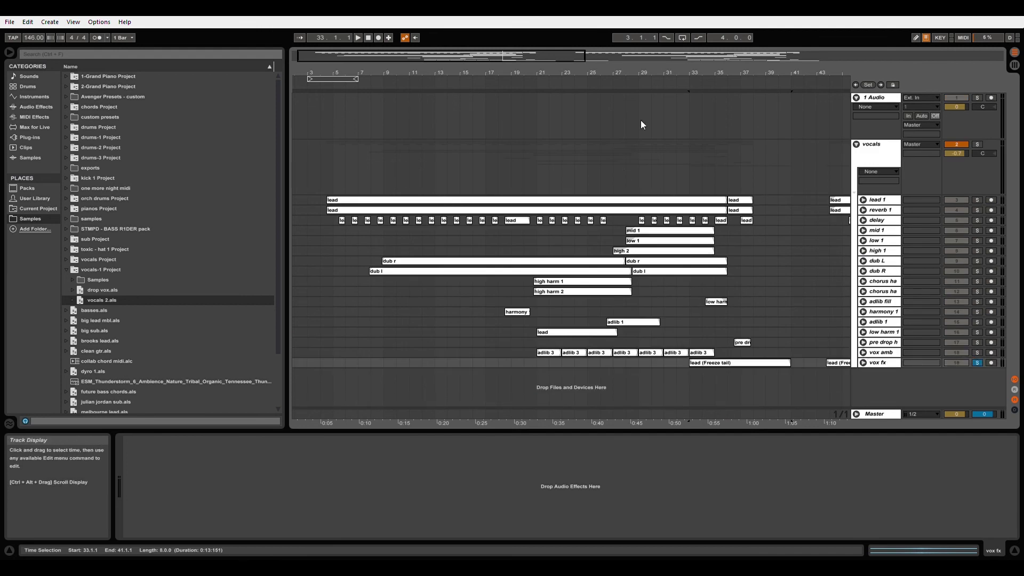
drag(628, 80, 628, 67)
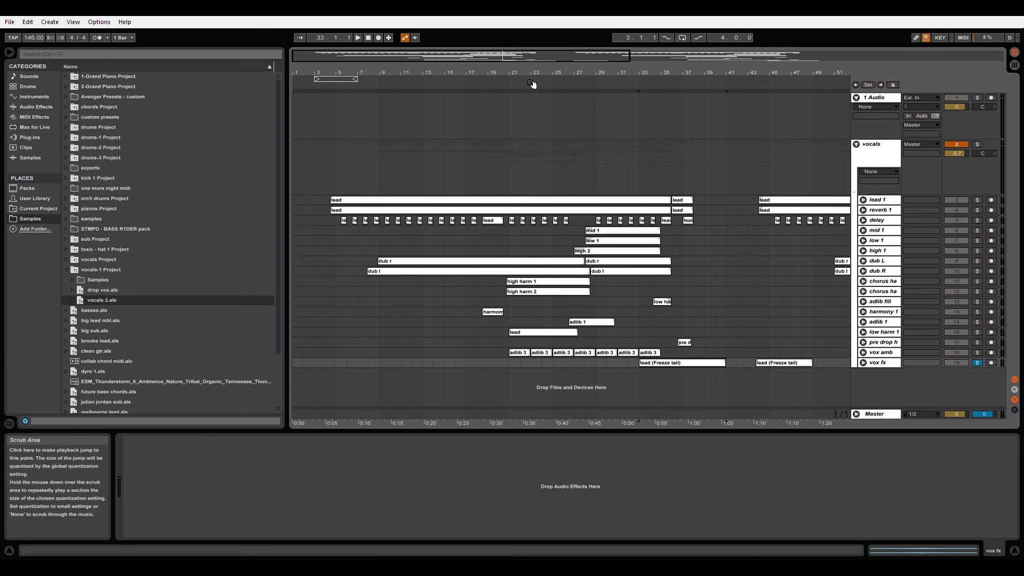
drag(485, 91, 485, 84)
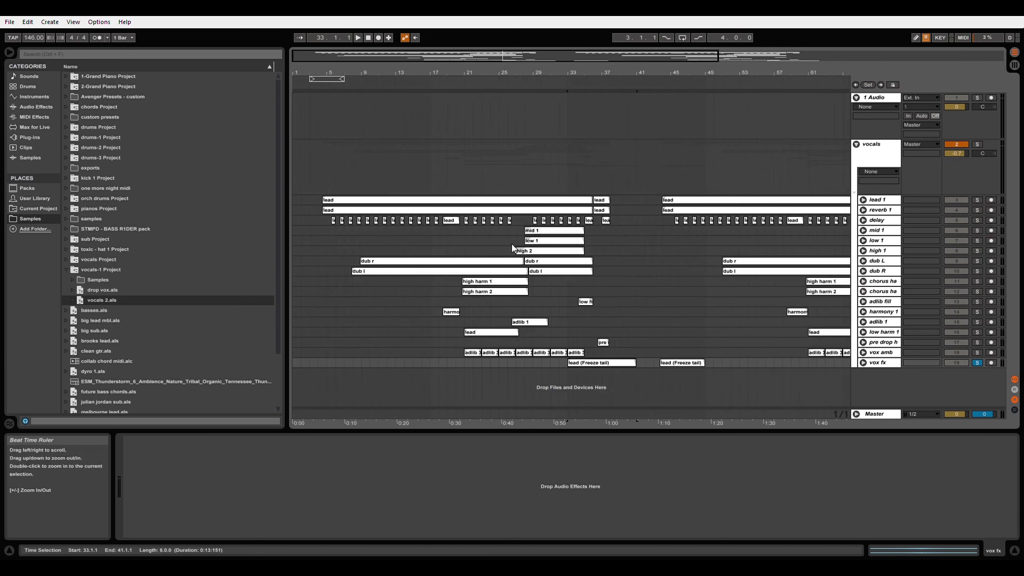